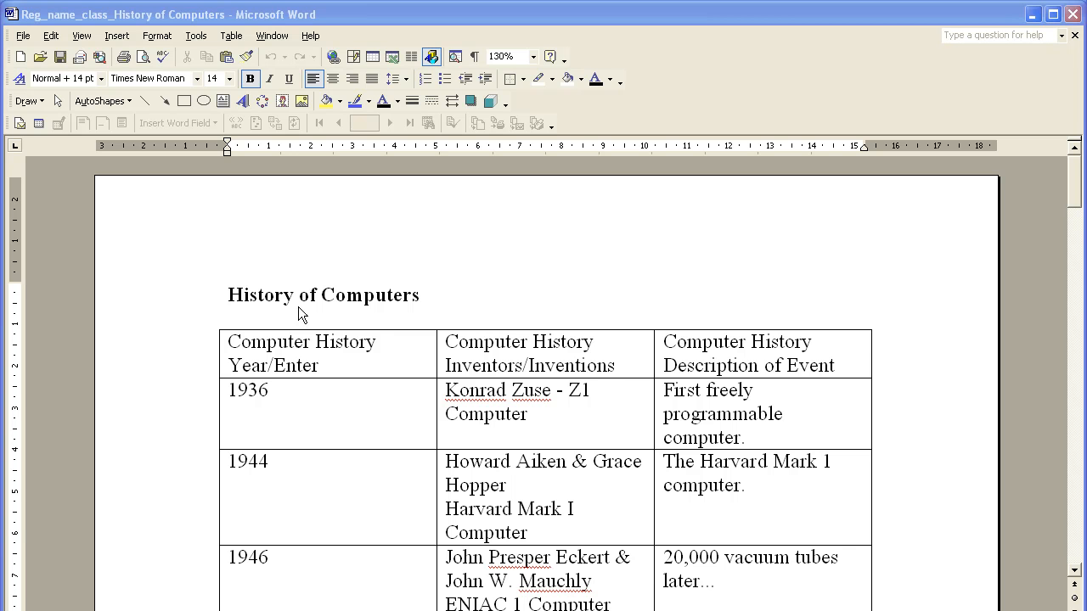
Step: Add a page header with the file name on the left and the current date aligned to the right margin
left_click(82, 37)
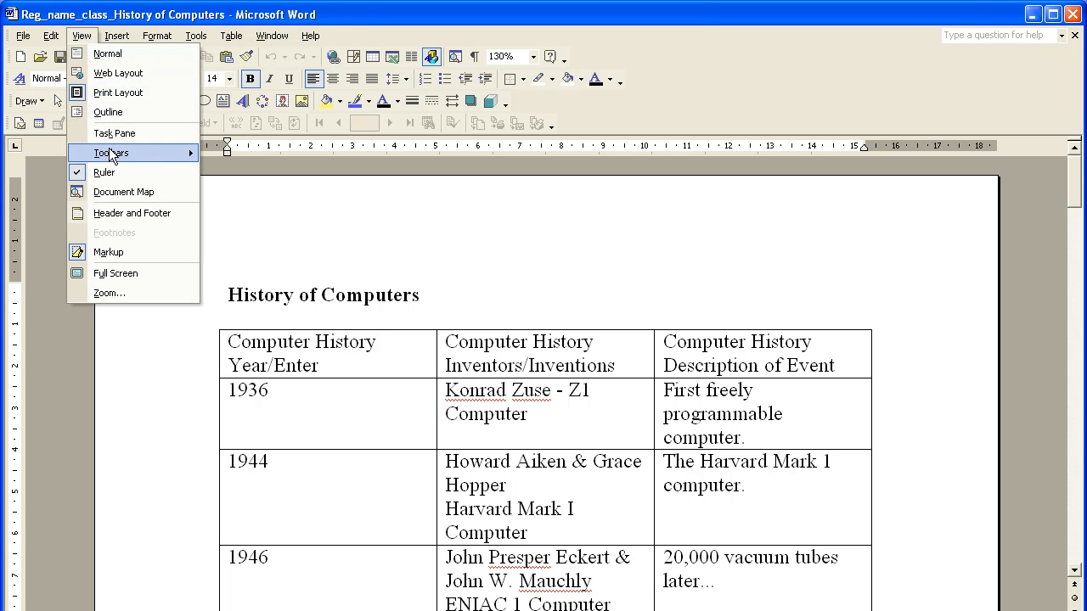
left_click(140, 214)
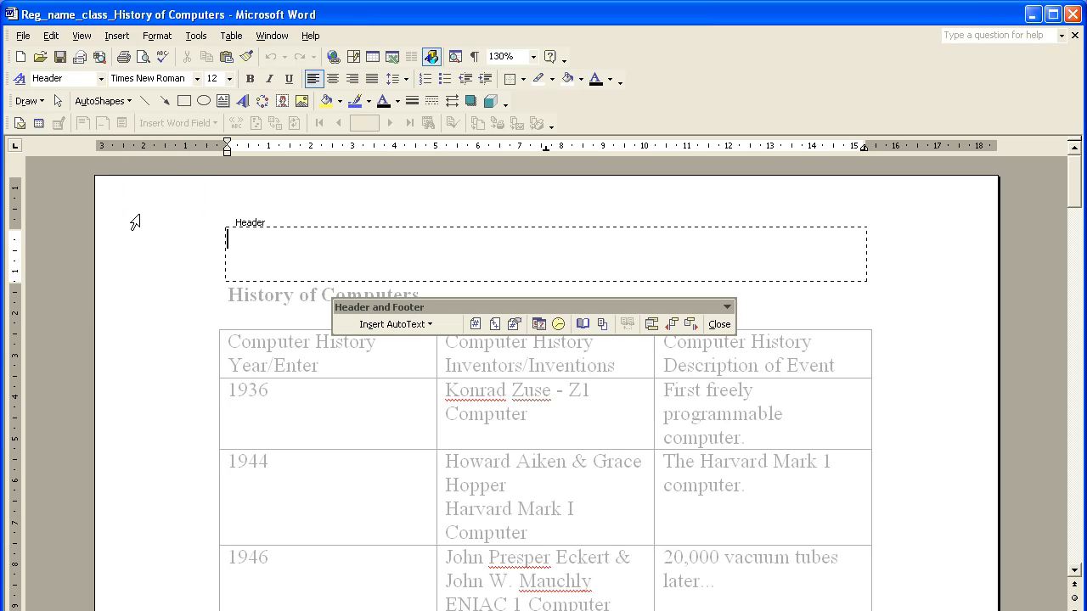
left_click(427, 325)
left_click(432, 442)
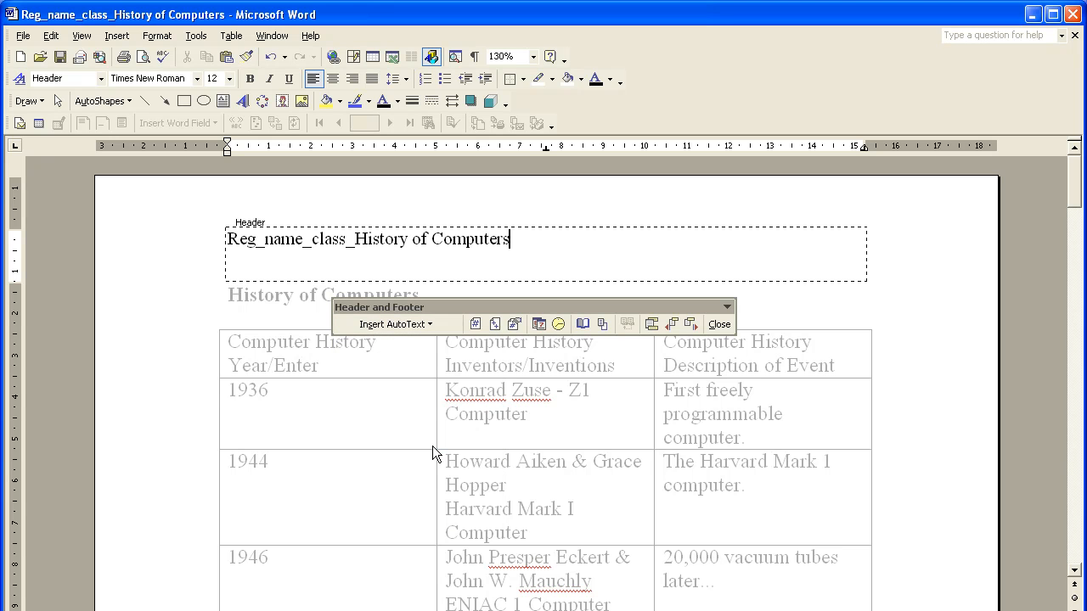
key("Tab")
key("Tab")
left_click(535, 324)
left_click(719, 323)
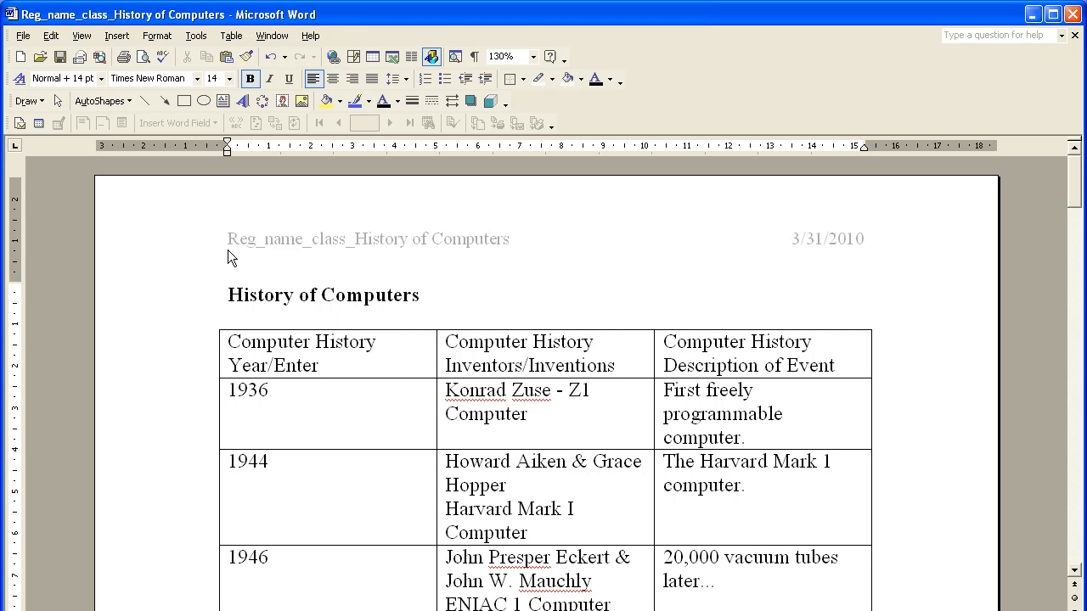
Step: Look through the History of Computers table from the title to its last row and return to the beginning
left_click(162, 300)
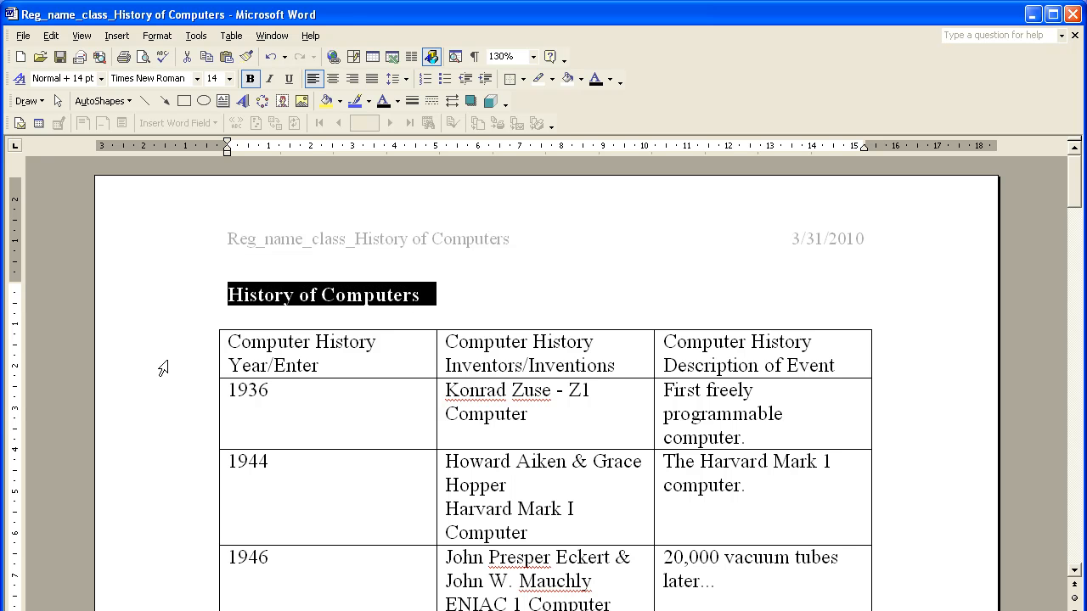
left_click(278, 350)
left_click_drag(267, 345, 693, 471)
scroll(696, 437, "down", 5)
scroll(692, 427, "down", 18)
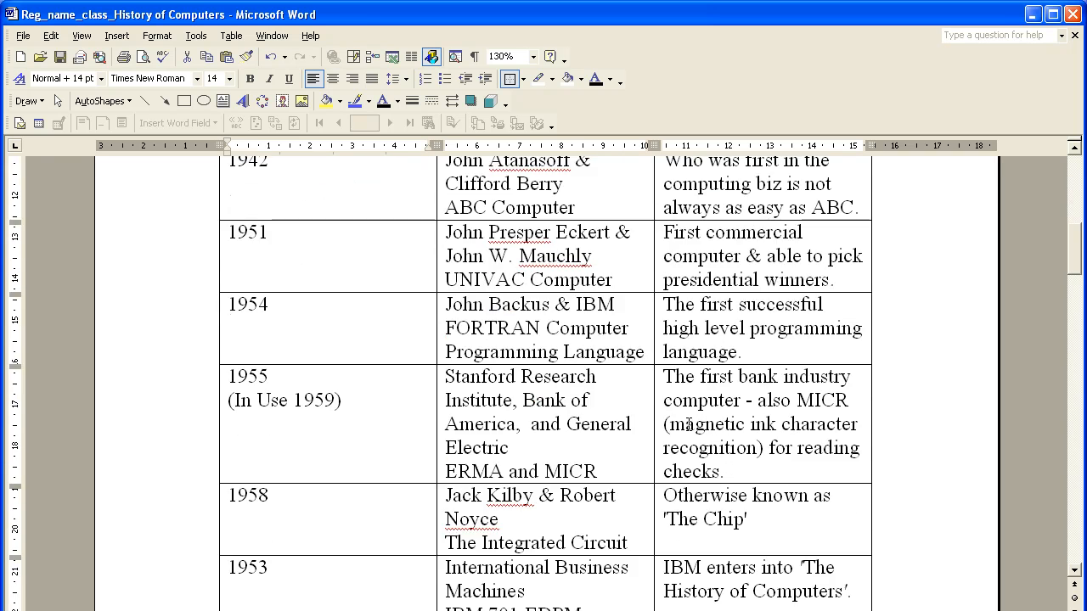
scroll(689, 425, "down", 15)
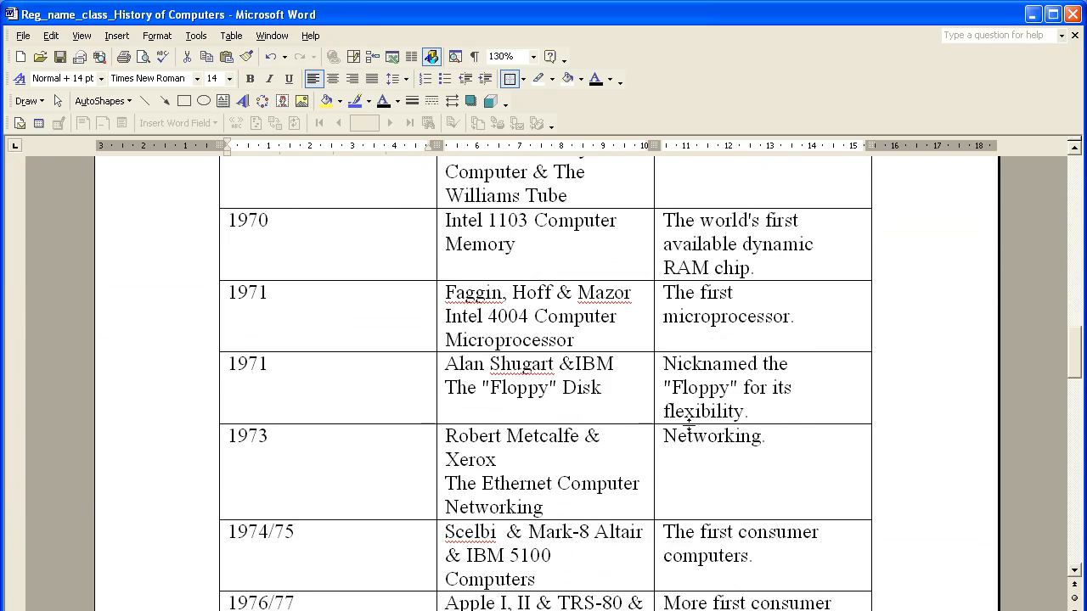
scroll(688, 425, "down", 4)
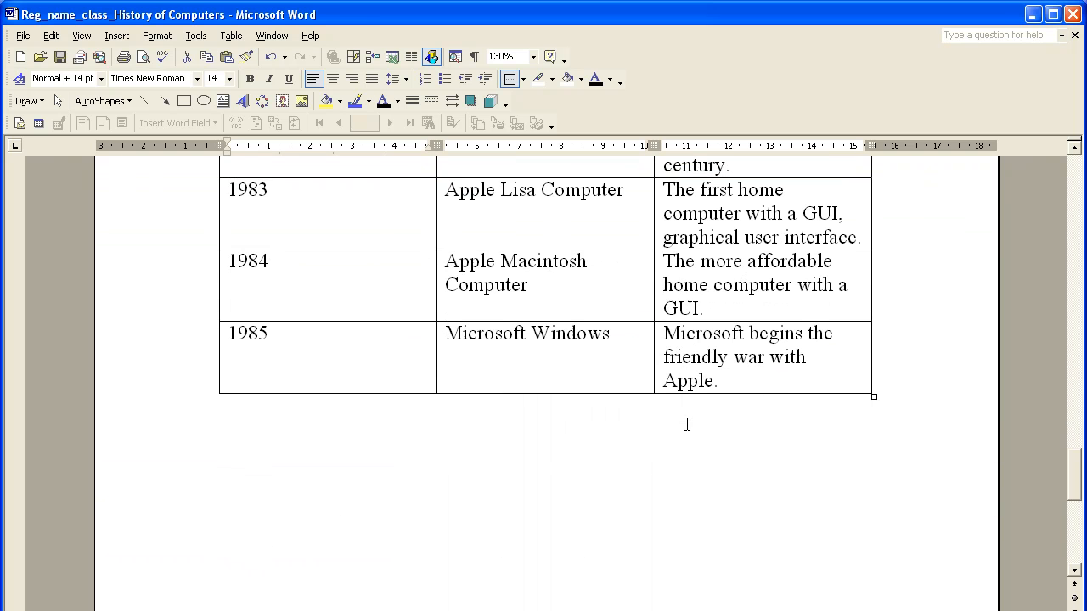
left_click_drag(1073, 501, 1071, 200)
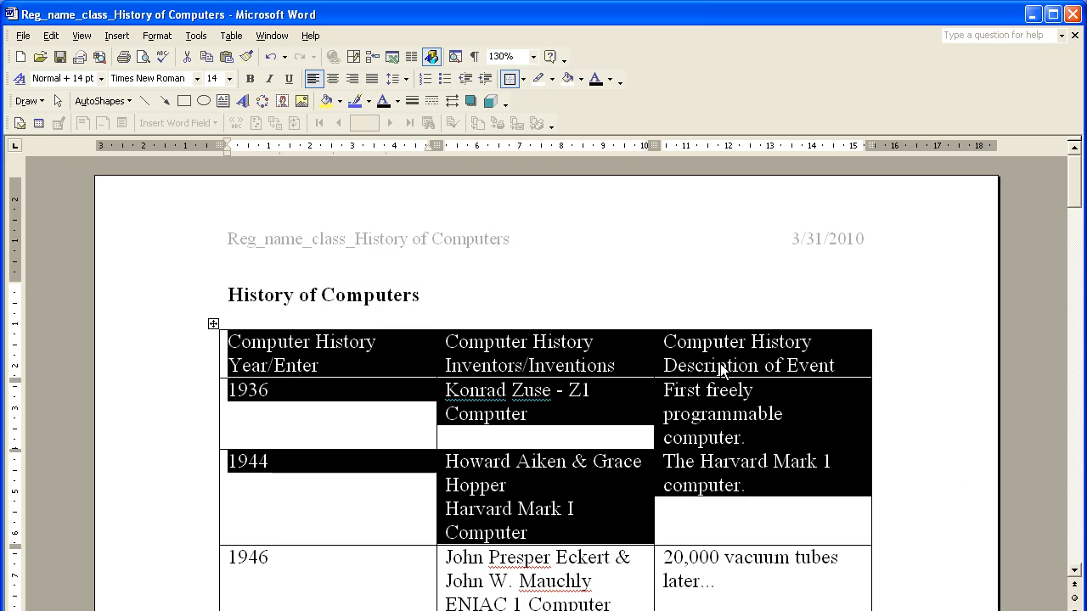
Step: Format the table's header row in bold Comic Sans MS
left_click(343, 348)
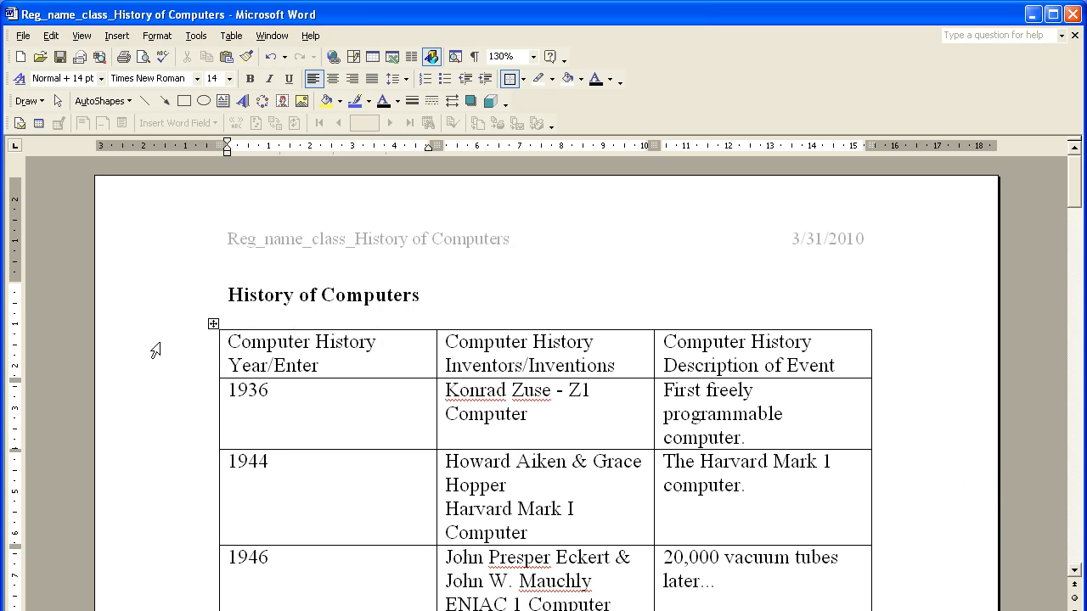
left_click(156, 350)
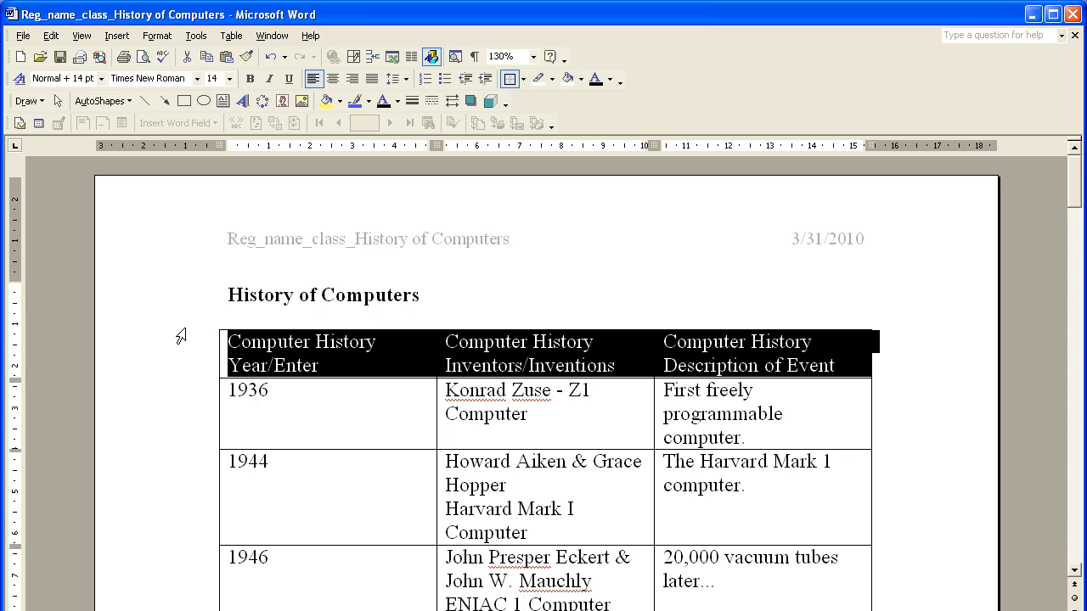
left_click(197, 79)
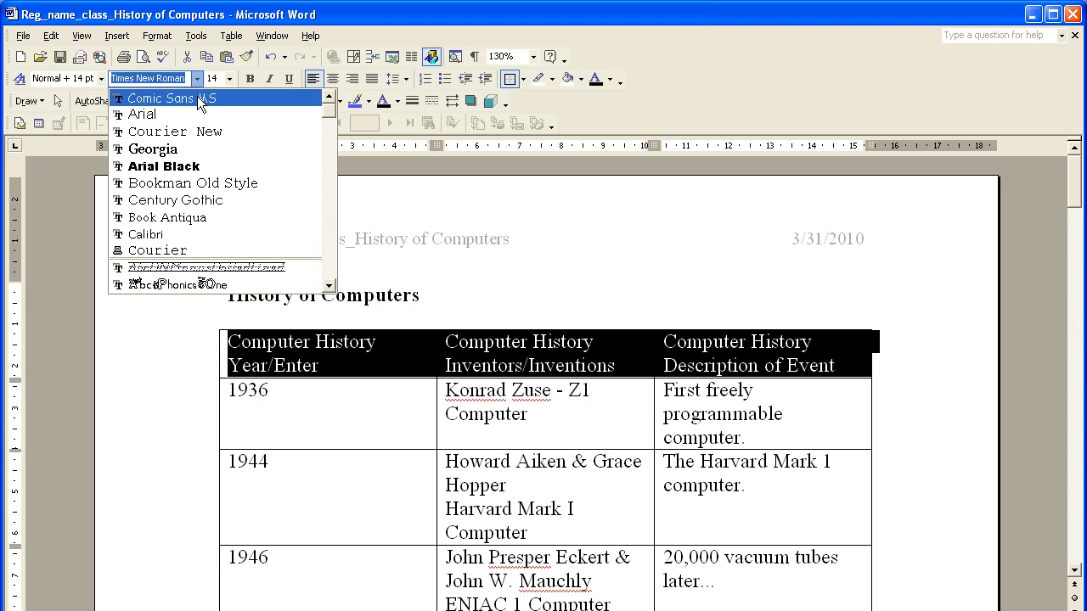
left_click(200, 98)
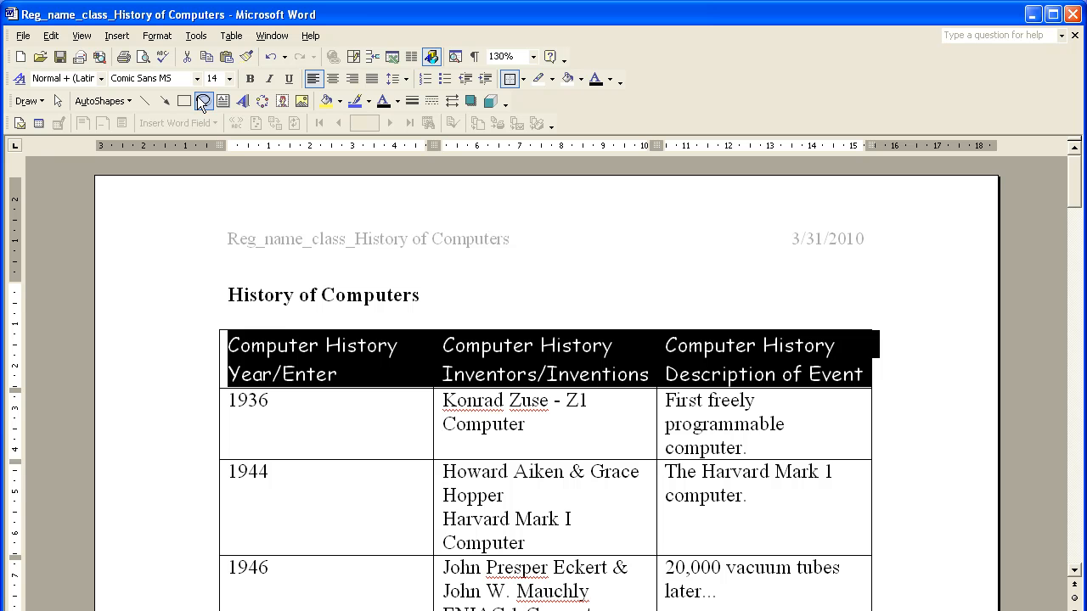
left_click(251, 79)
left_click(381, 396)
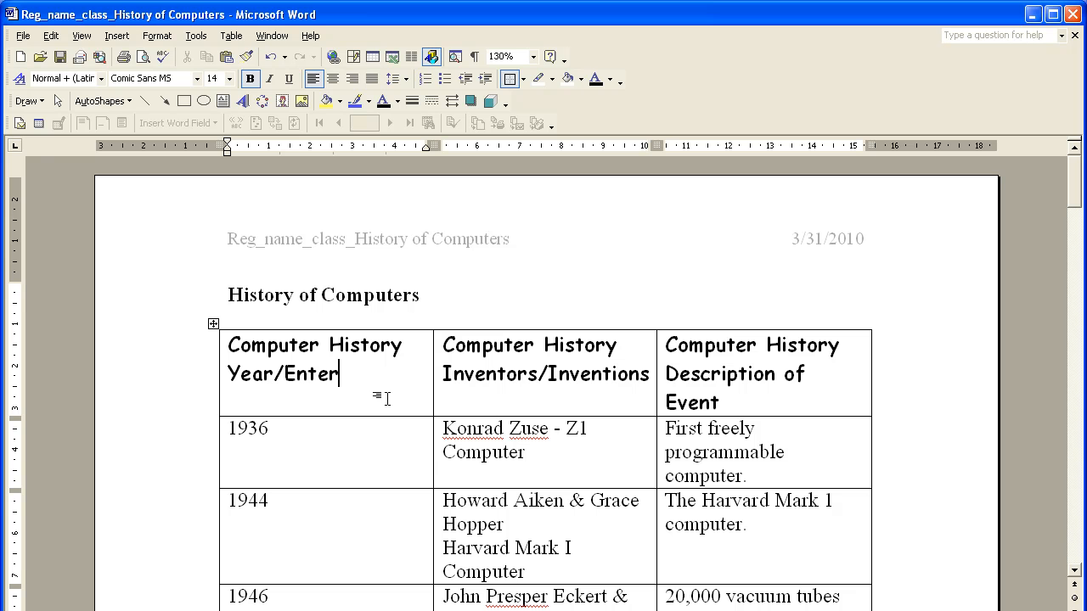
Step: Set the table's first row to repeat as a header row at the top of each page
left_click(195, 380)
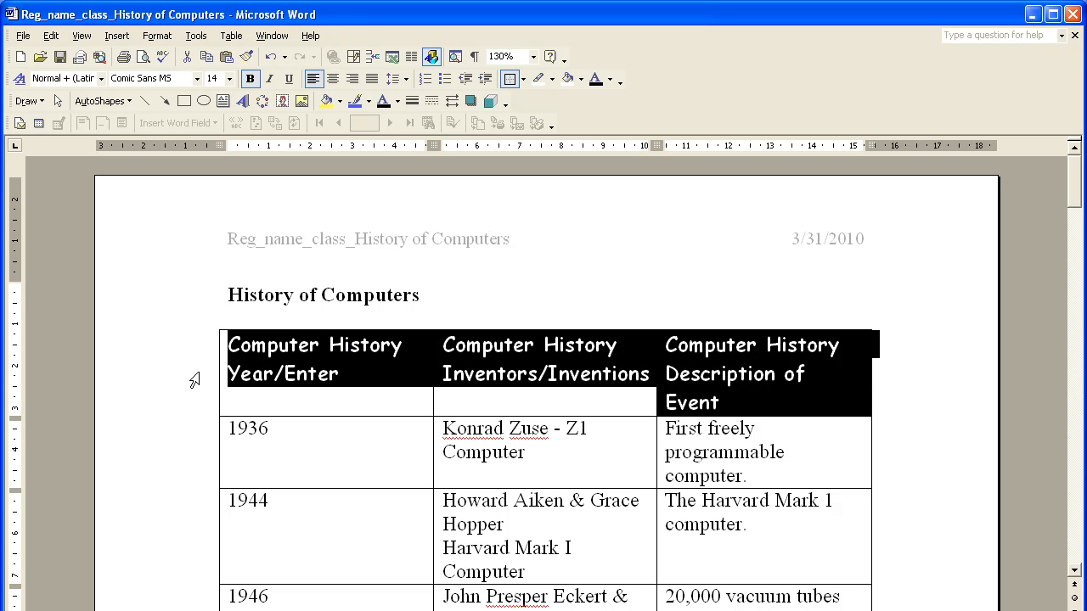
scroll(194, 380, "down", 20)
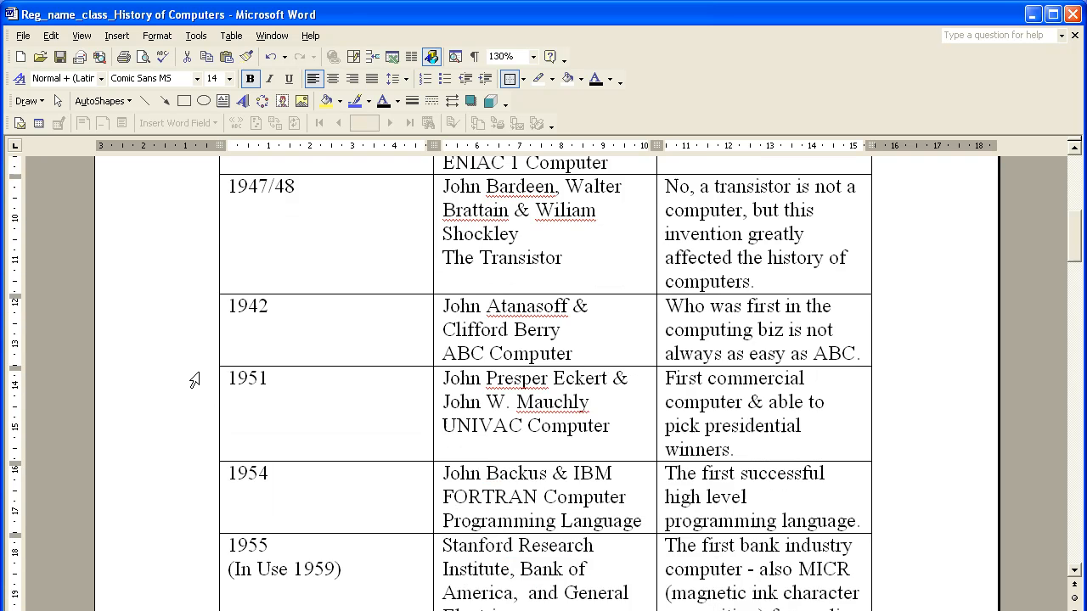
scroll(194, 380, "down", 3)
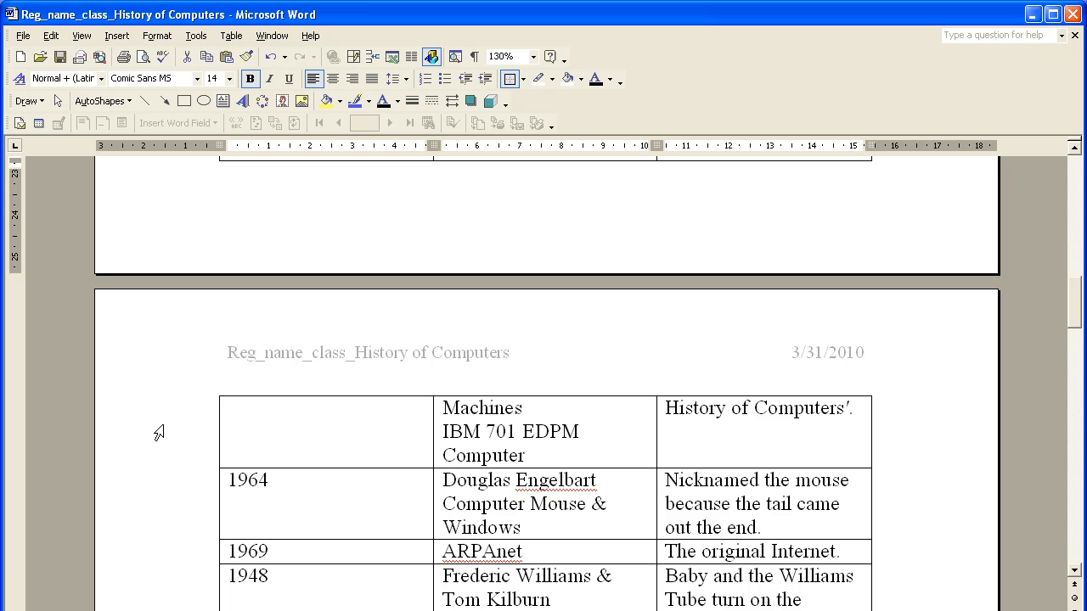
scroll(158, 433, "up", 20)
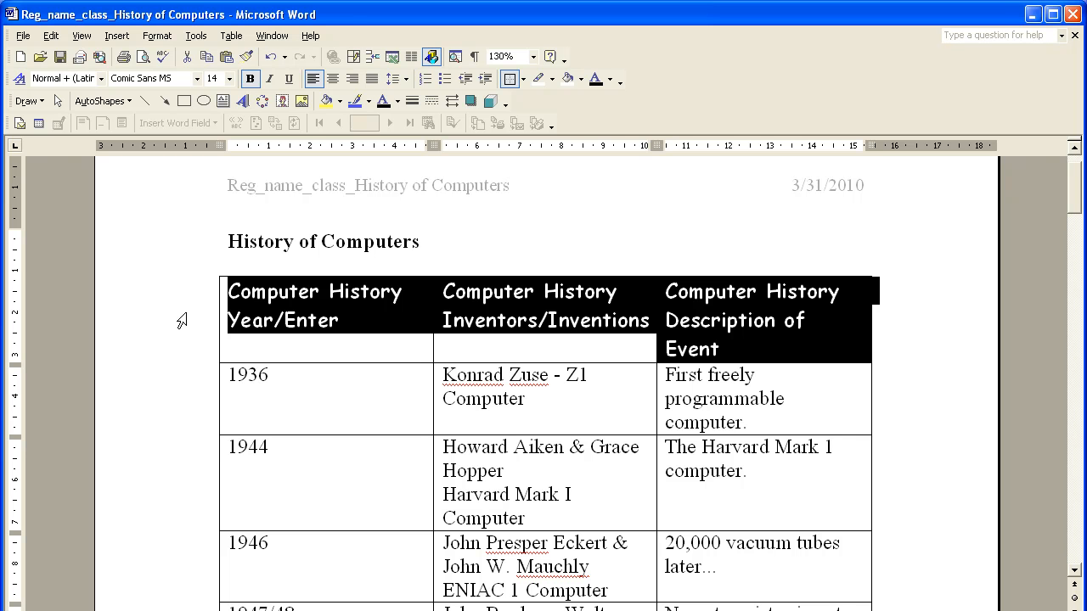
left_click(231, 38)
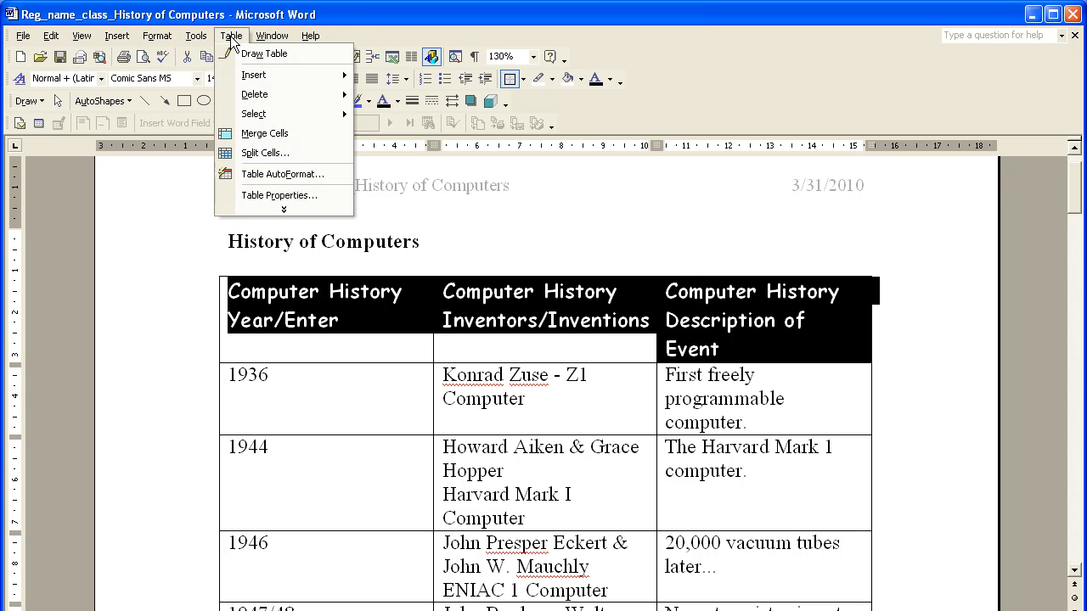
left_click(270, 196)
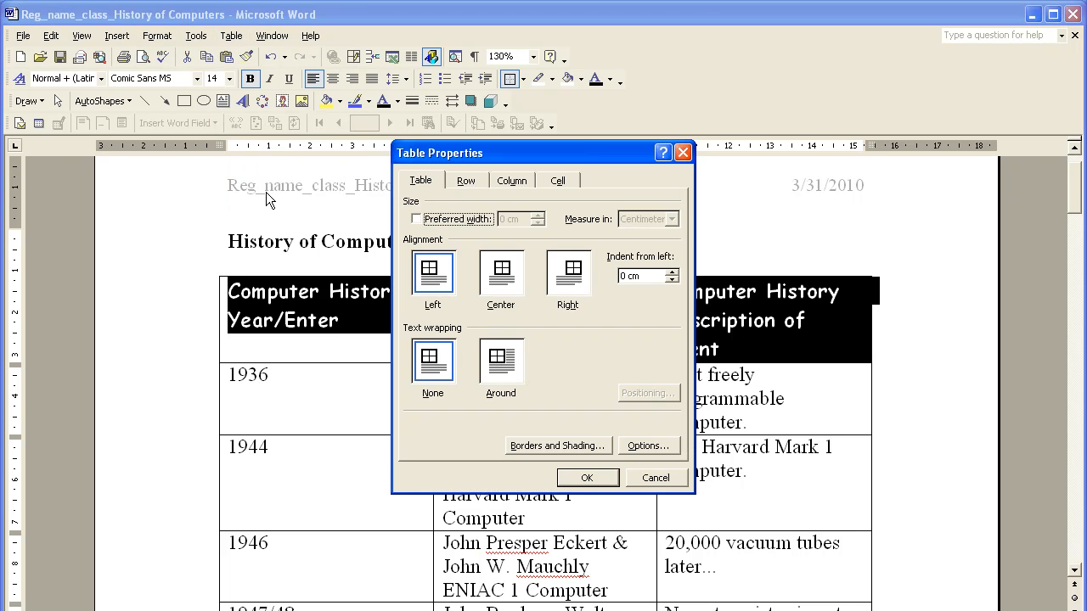
left_click(465, 181)
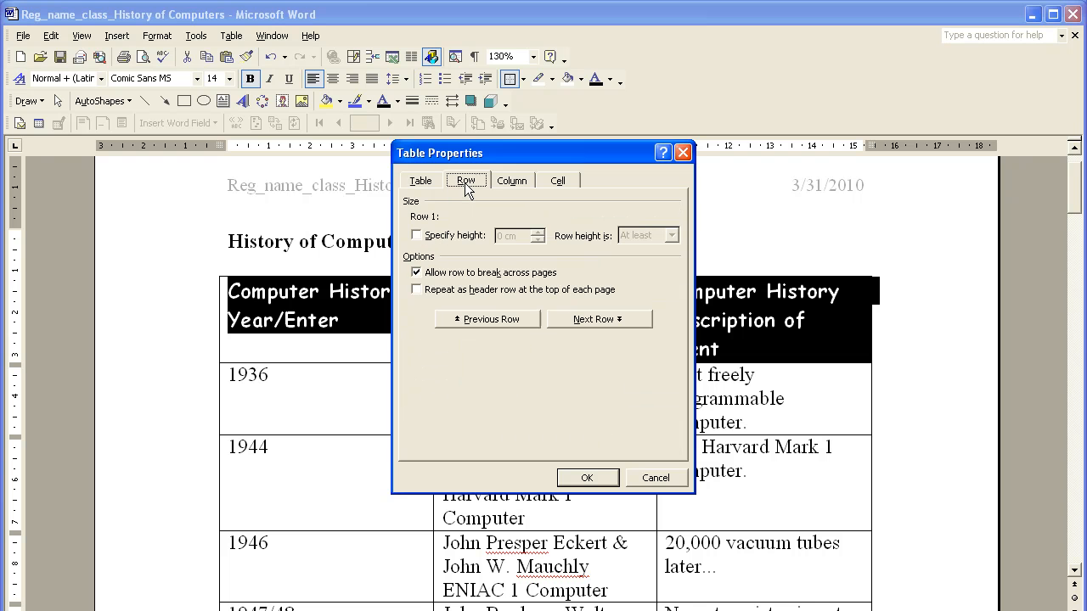
left_click(417, 289)
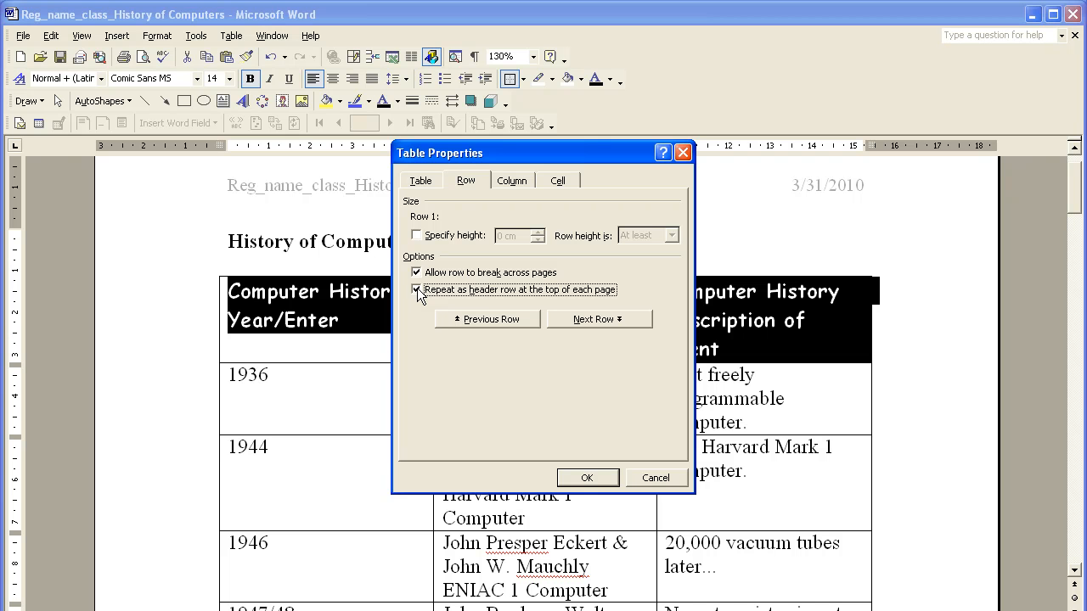
left_click(564, 477)
left_click(371, 349)
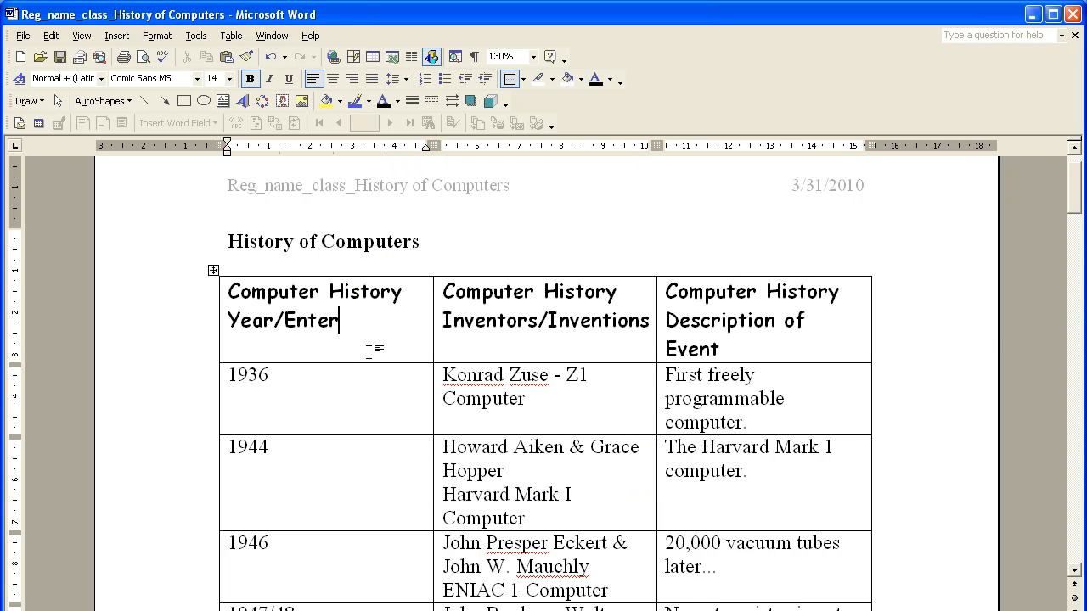
Step: Examine the column headings at the start of the table on each following page and compare them with the first page
scroll(366, 353, "down", 2)
scroll(366, 353, "down", 12)
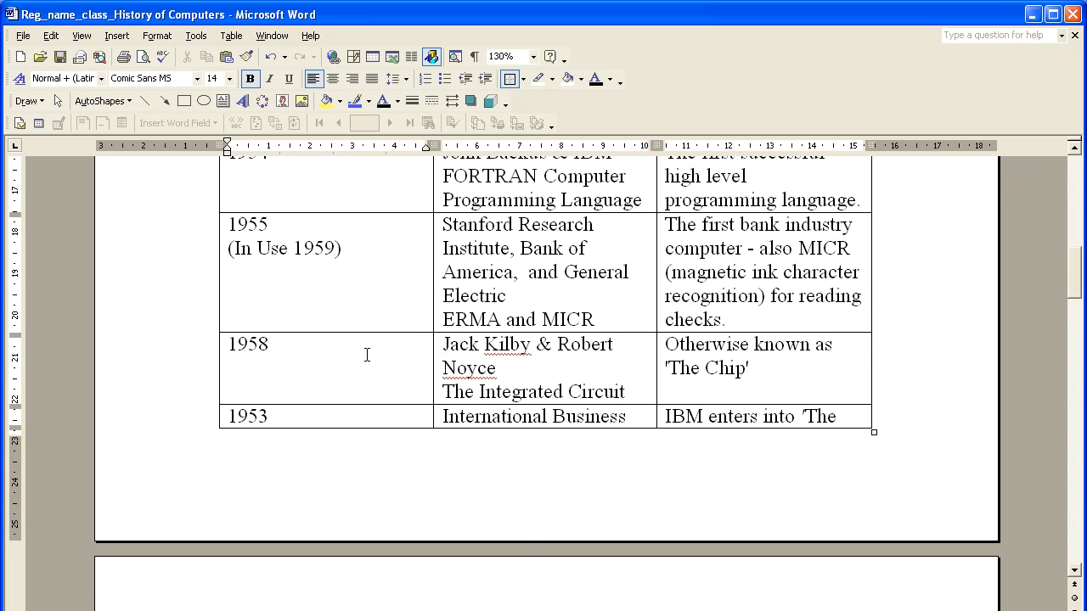
scroll(367, 354, "down", 1)
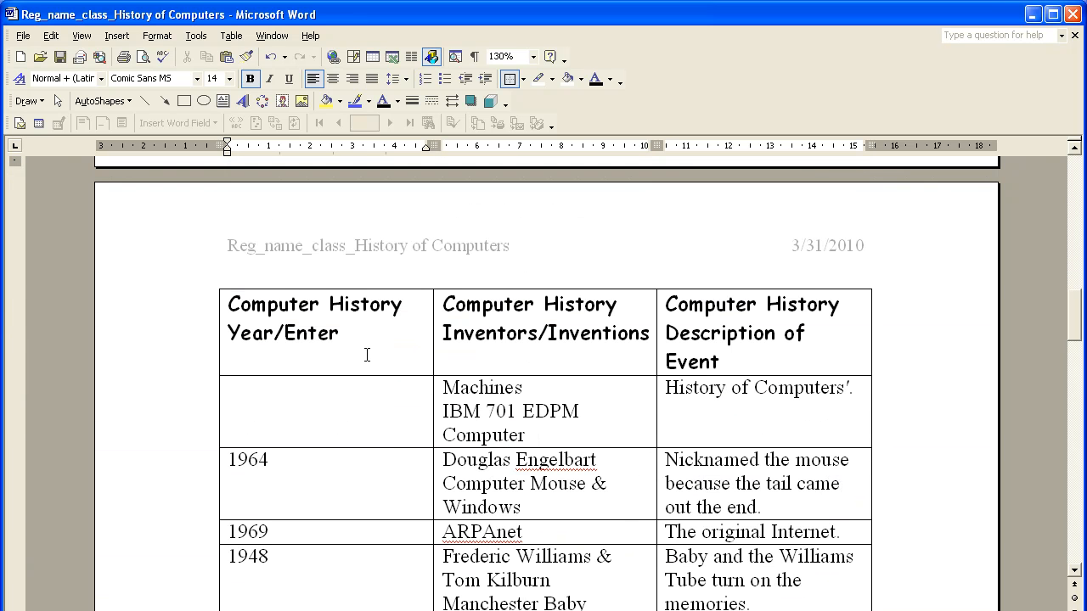
left_click(164, 356)
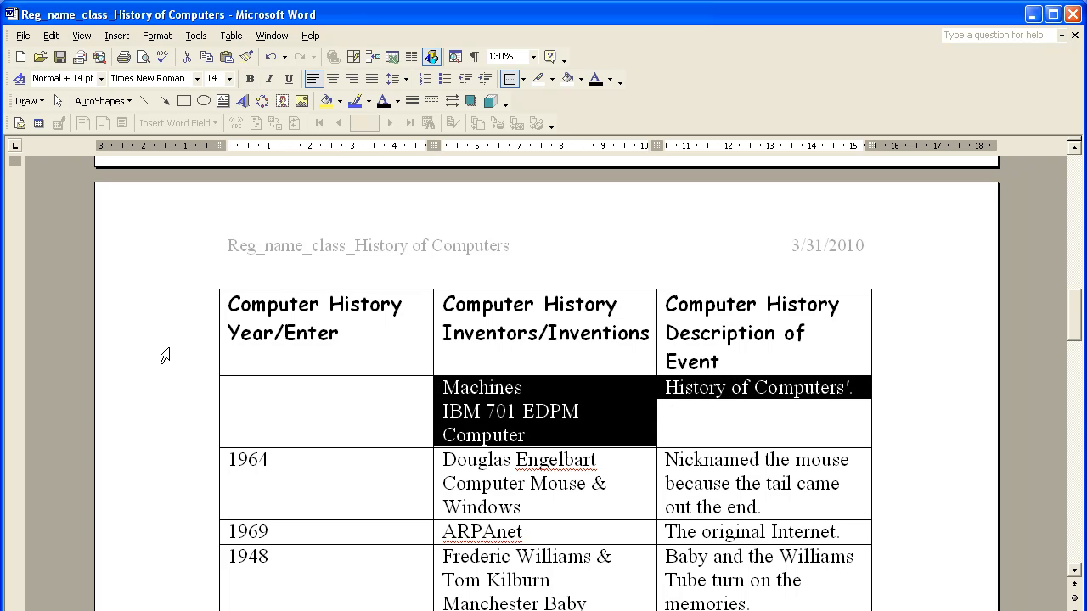
scroll(365, 335, "down", 3)
scroll(366, 343, "down", 9)
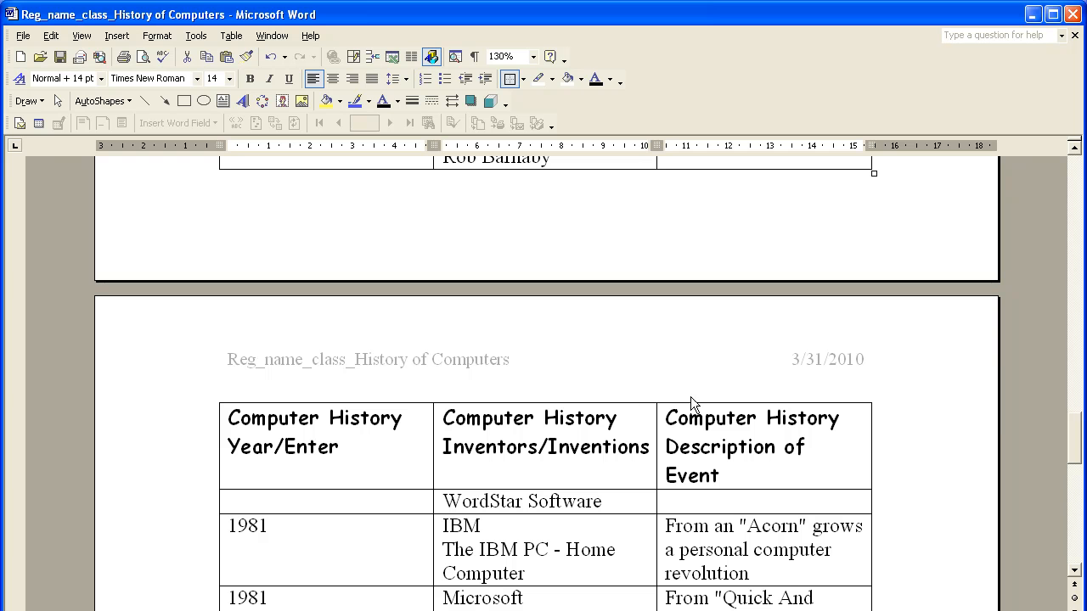
left_click_drag(1072, 449, 1042, 210)
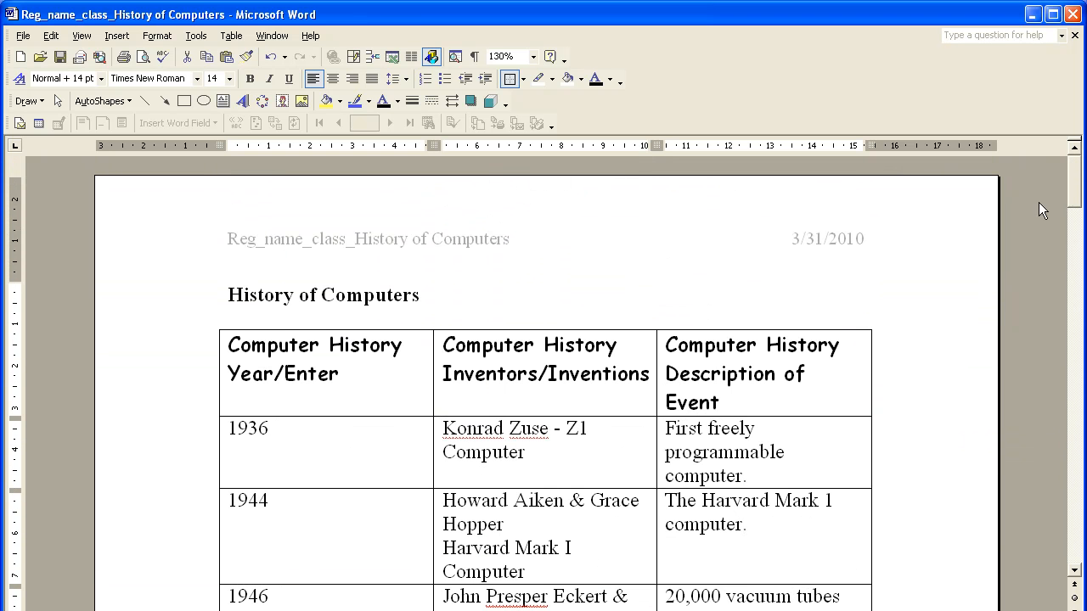
left_click(527, 374)
left_click(305, 374)
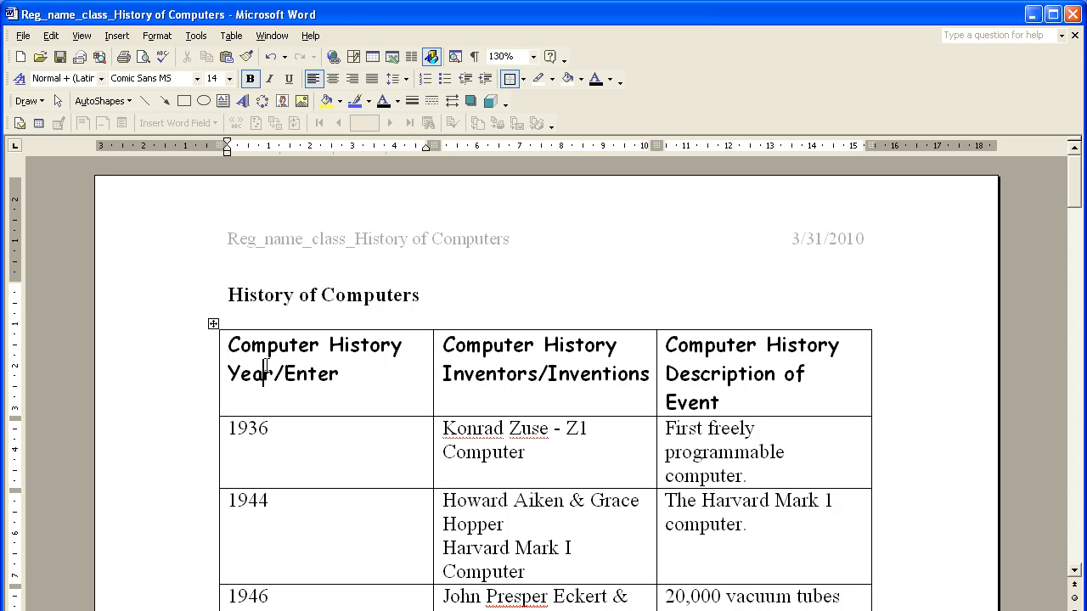
left_click(182, 371)
left_click_drag(1080, 202, 1075, 330)
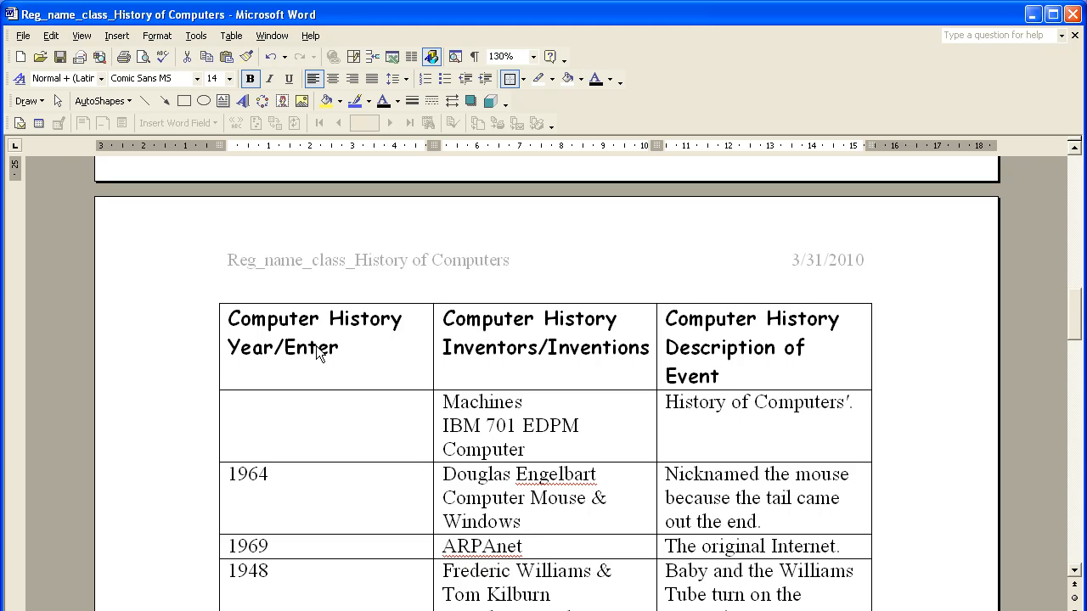
left_click(374, 346)
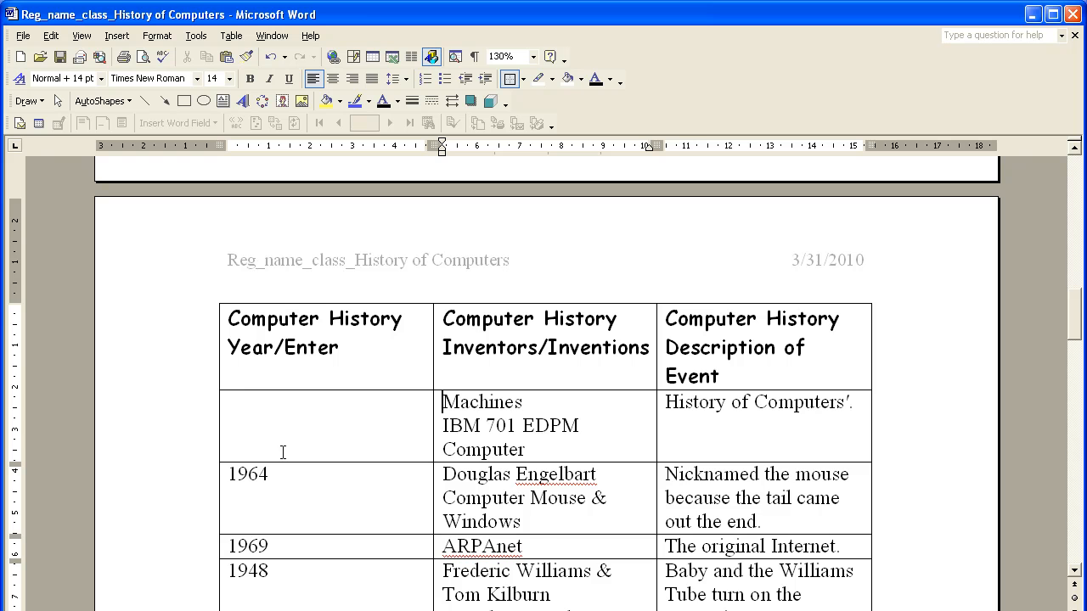
Step: Insert a blank table row above the 1964 entry on the second page
scroll(218, 478, "down", 2)
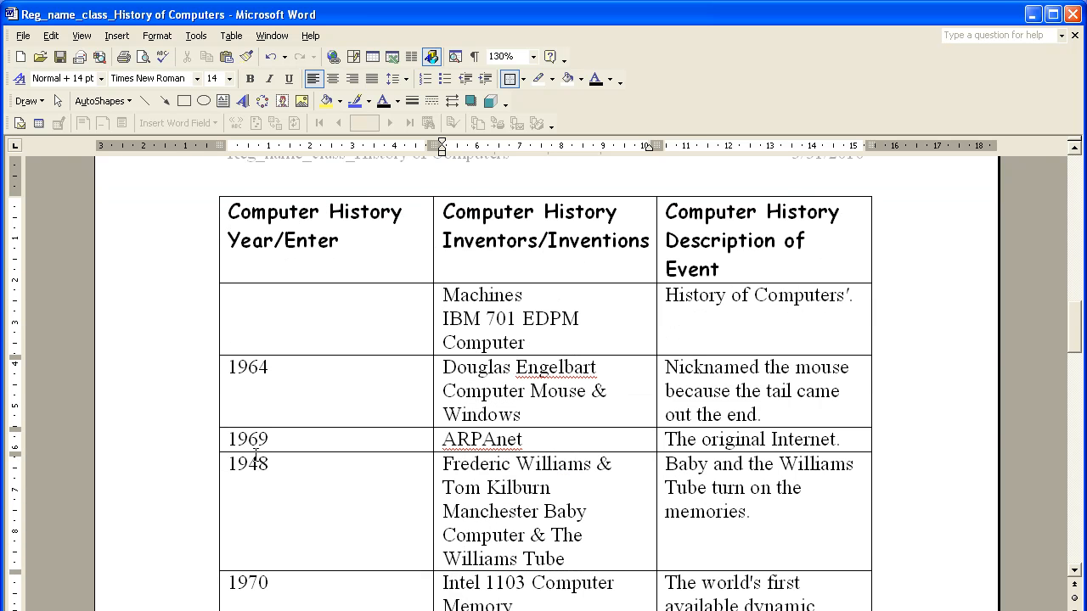
left_click(162, 401)
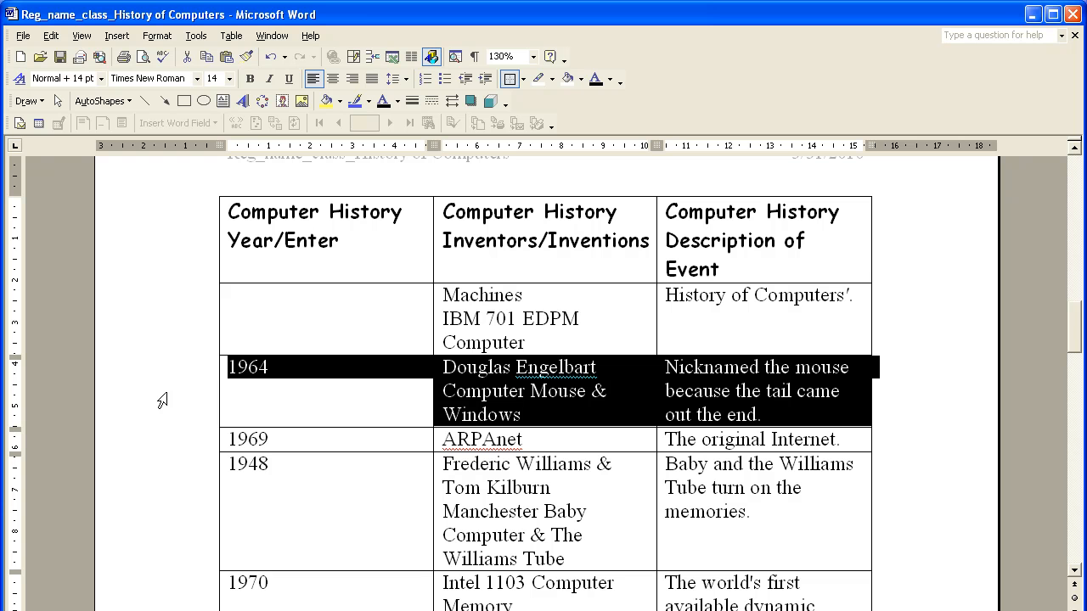
right_click(162, 401)
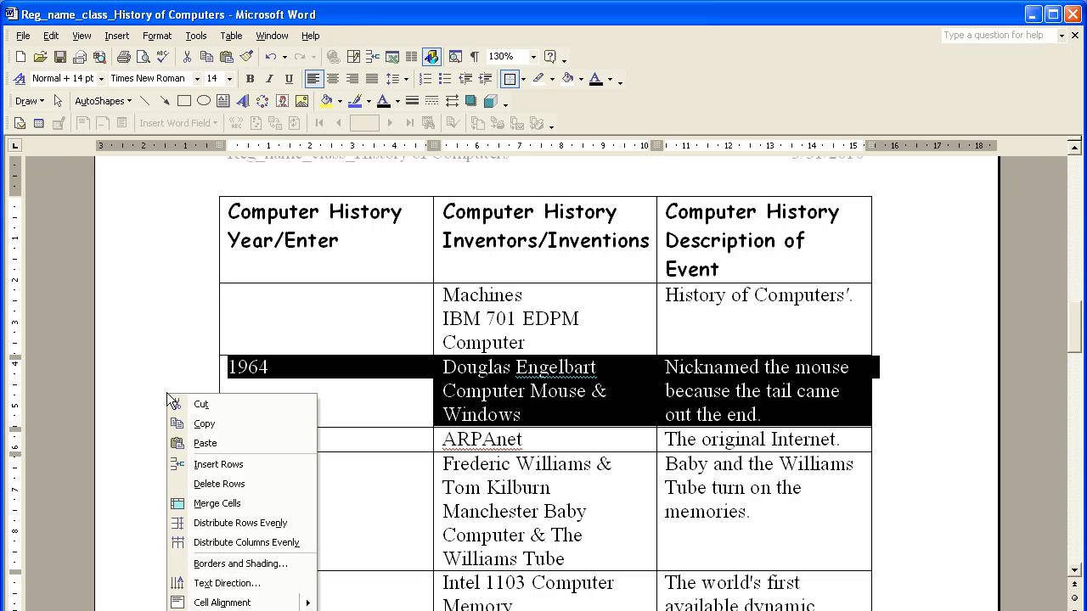
left_click(211, 465)
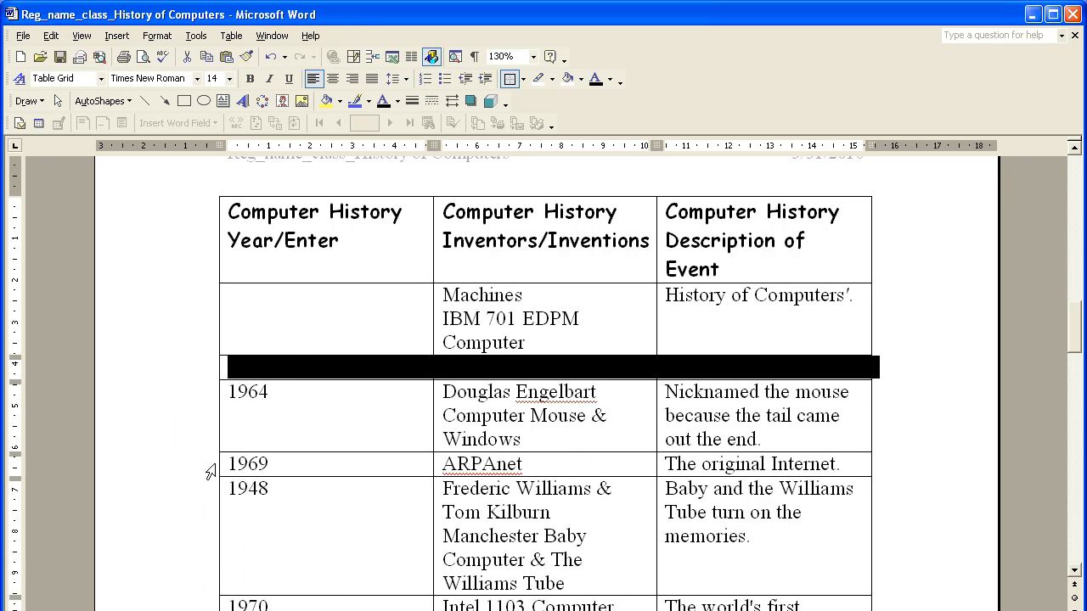
left_click(301, 363)
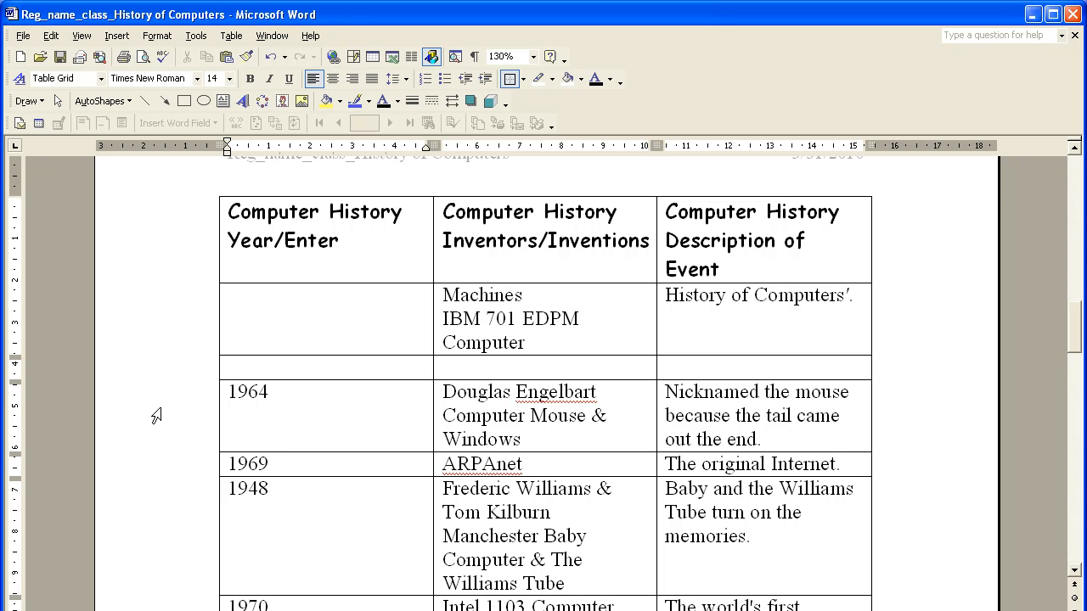
left_click(157, 416)
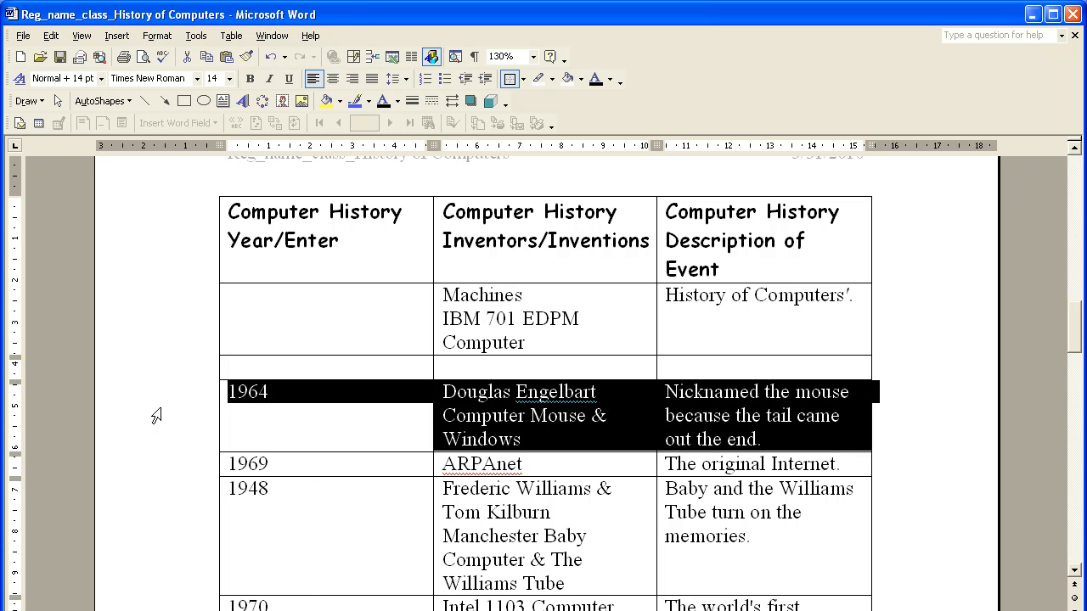
right_click(156, 416)
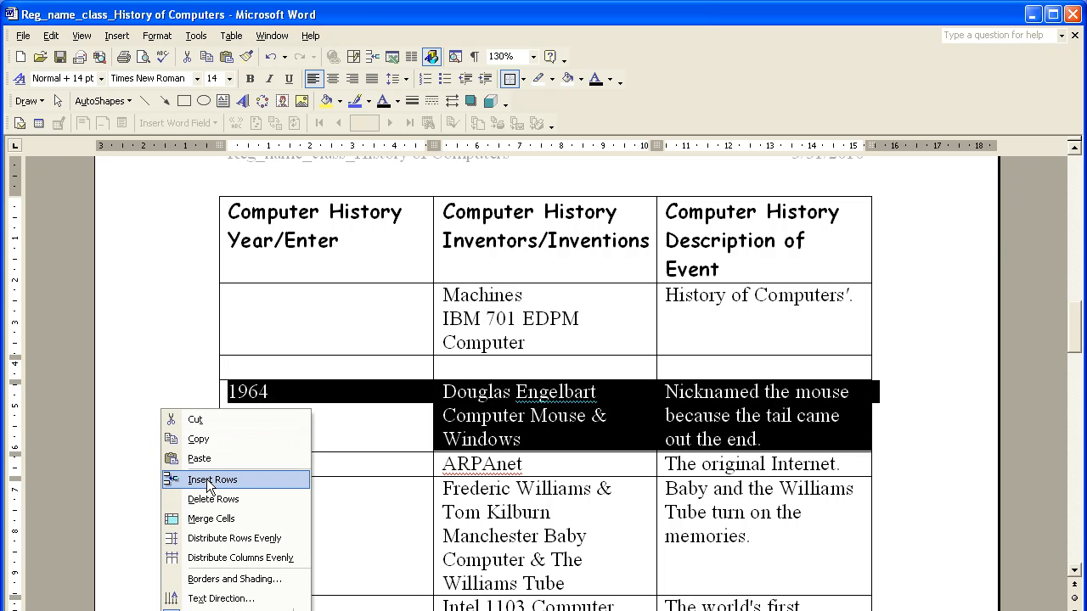
left_click(336, 377)
left_click_drag(323, 365, 686, 365)
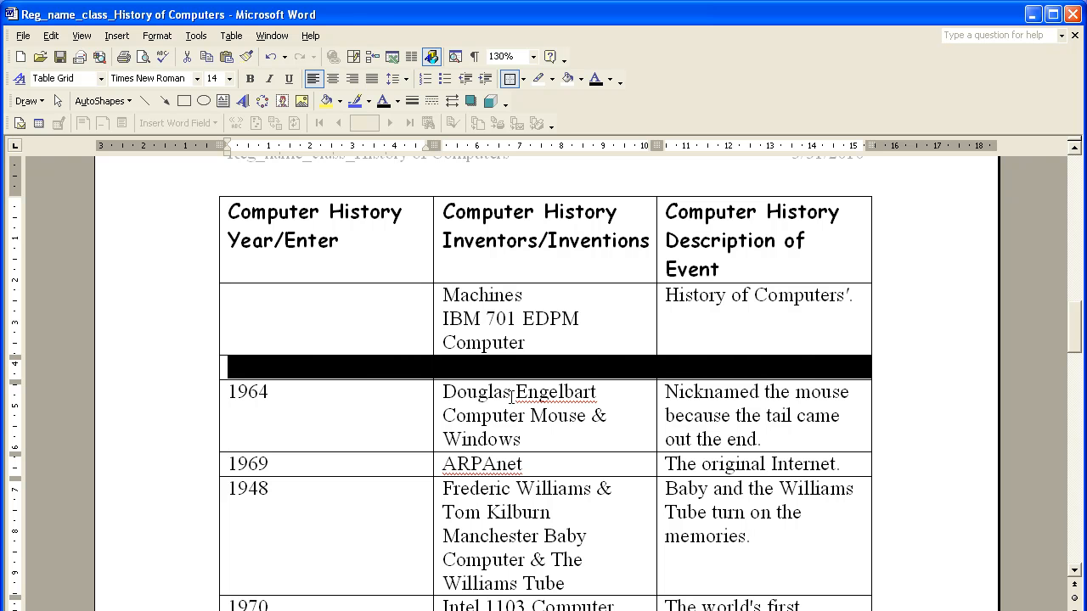
Step: Enter 1962 as the year in the blank row above the 1964 entry, leaving its inventor cell empty
left_click(269, 367)
type("1962")
key("Tab")
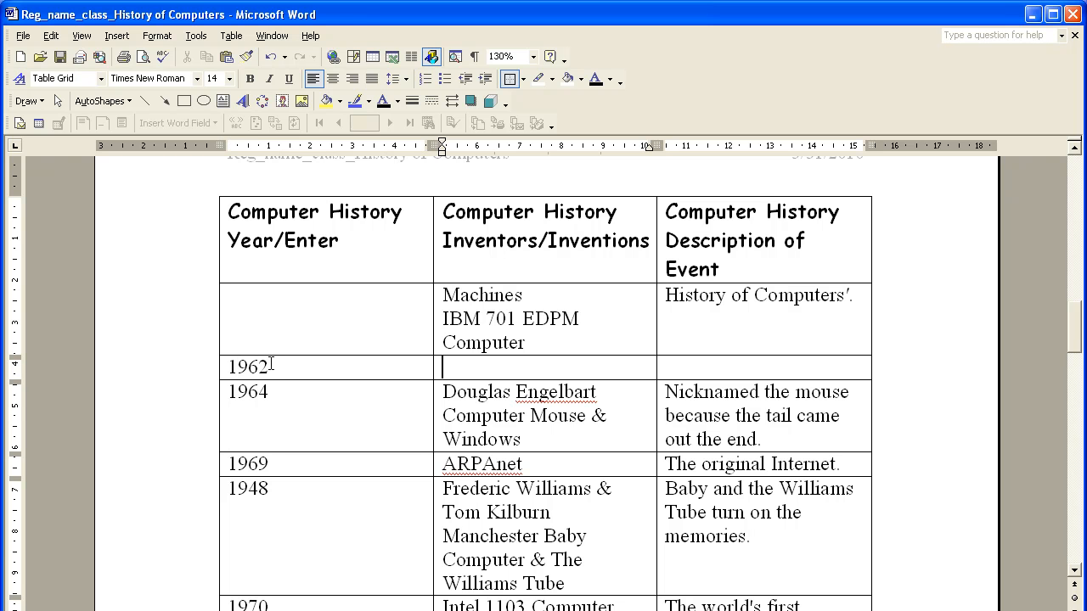
key("Tab")
Step: Move the out-of-order 1942 ABC Computer row from below the 1947/48 entry to directly above the 1944 row
scroll(270, 427, "up", 10)
scroll(269, 427, "up", 9)
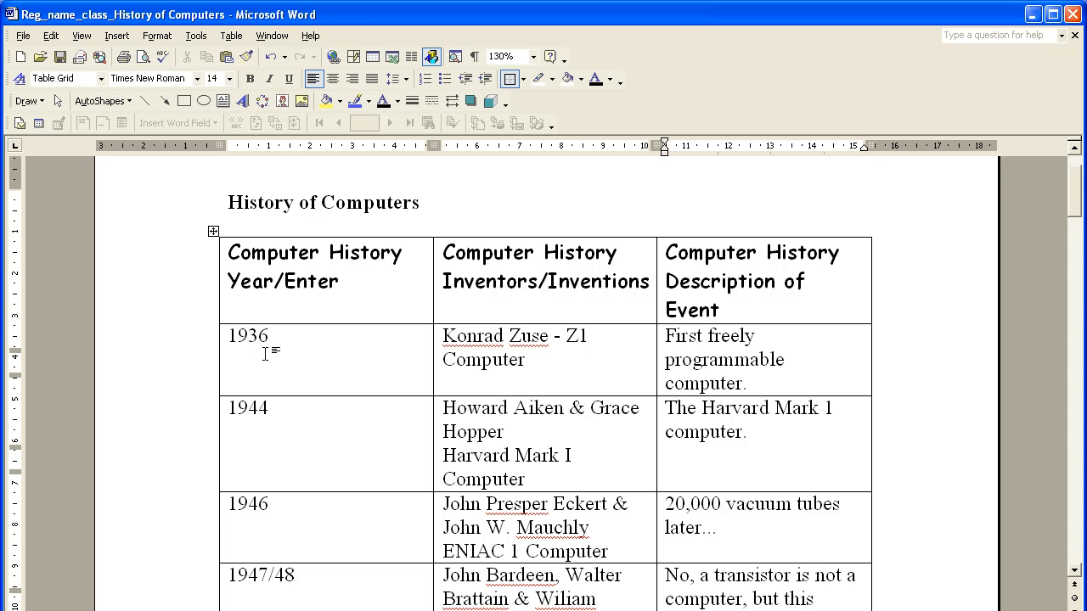
scroll(267, 423, "down", 2)
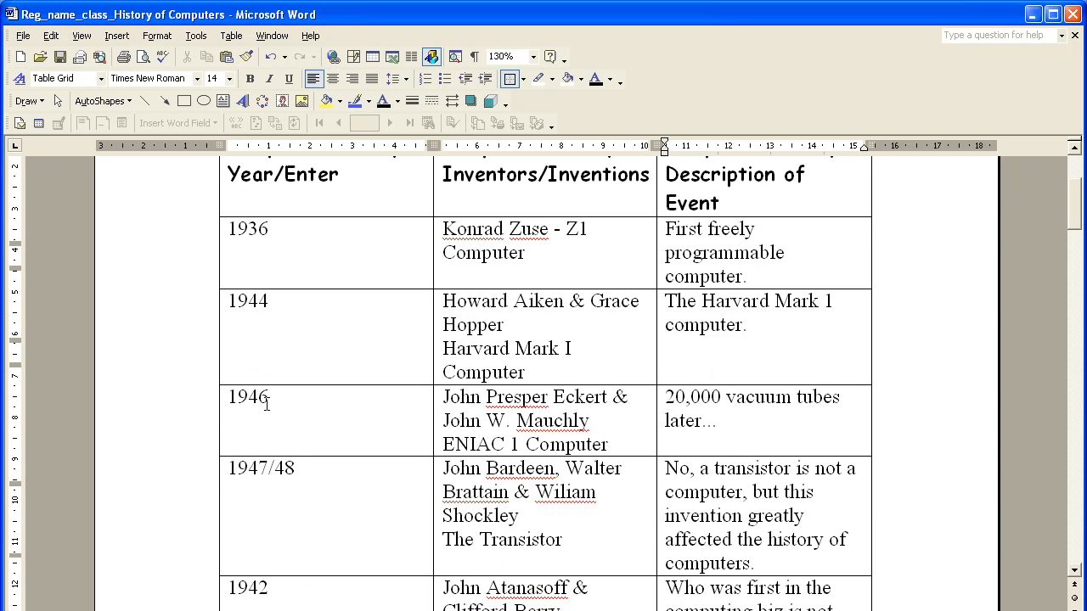
scroll(286, 475, "down", 2)
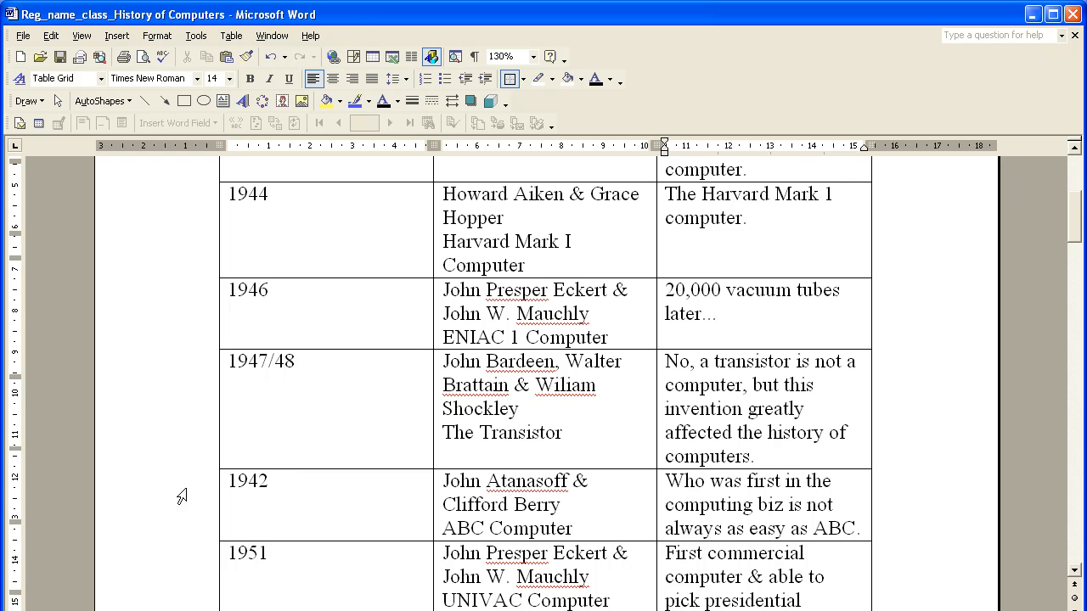
left_click(142, 499)
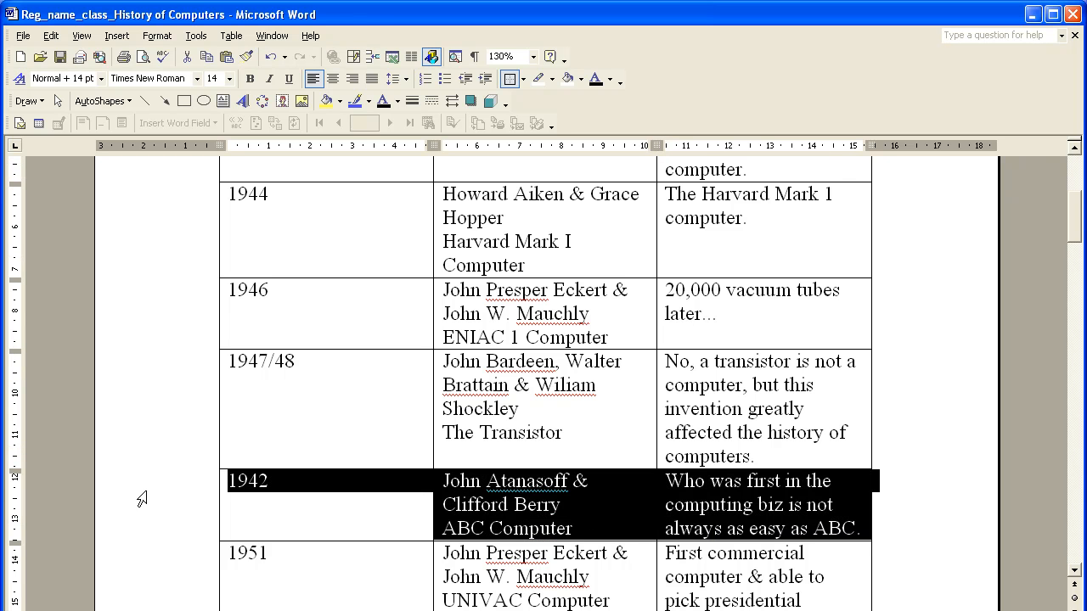
right_click(145, 493)
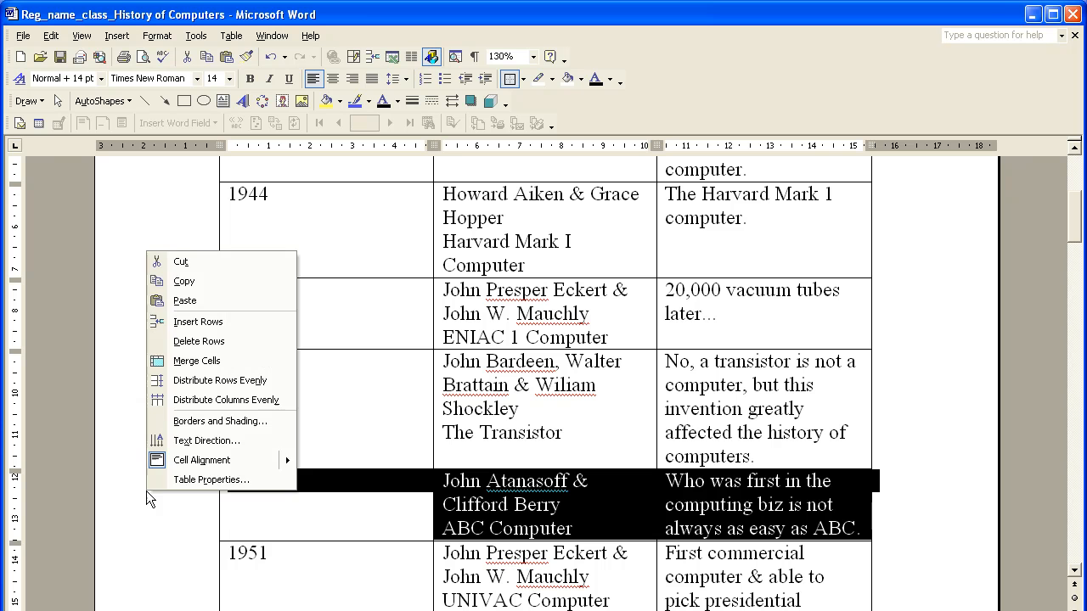
left_click(233, 261)
scroll(242, 406, "up", 4)
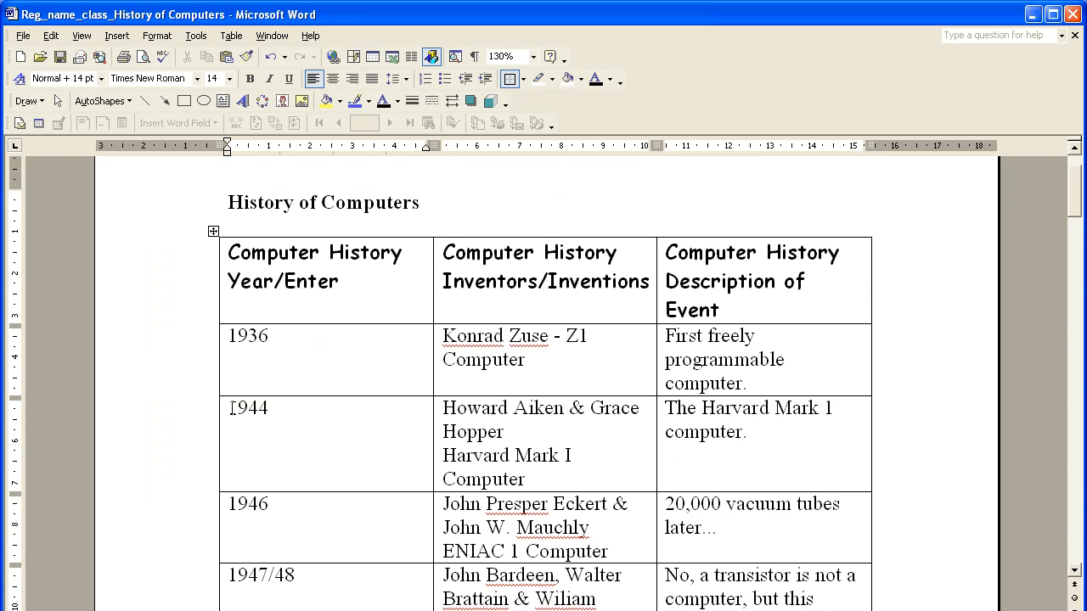
left_click(161, 427)
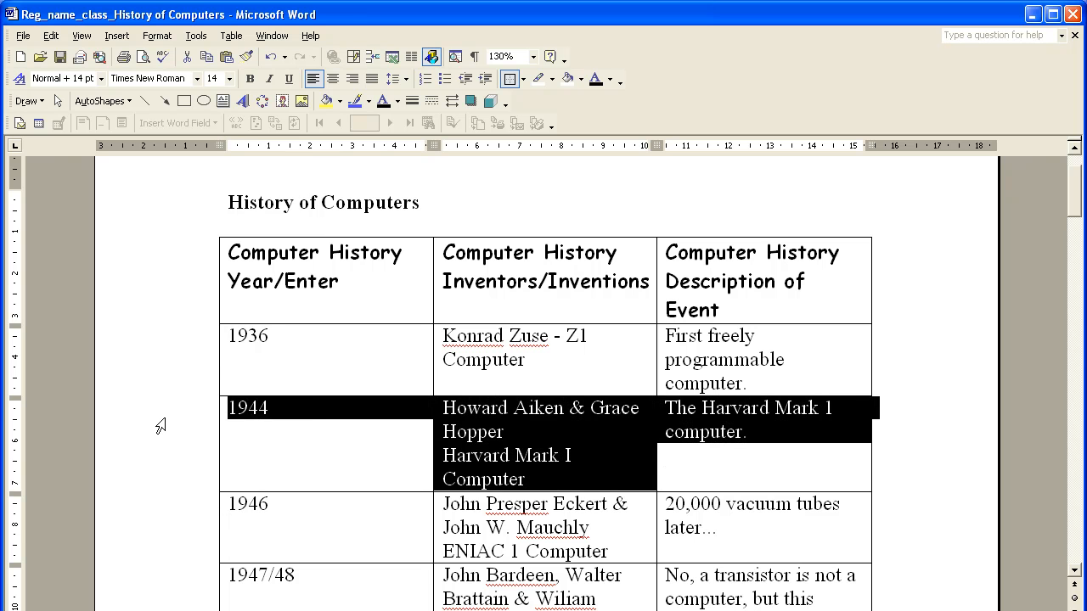
right_click(160, 426)
left_click(219, 208)
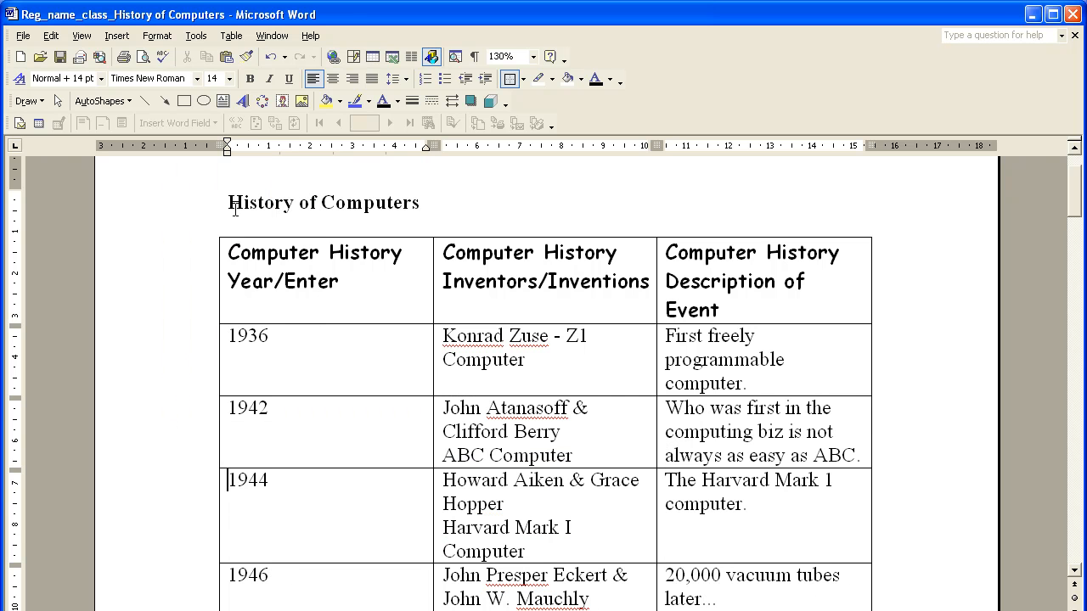
left_click(273, 426)
Step: Select the entire table and choose a single wavy line style for all its borders in the Borders and Shading settings
scroll(145, 443, "down", 3)
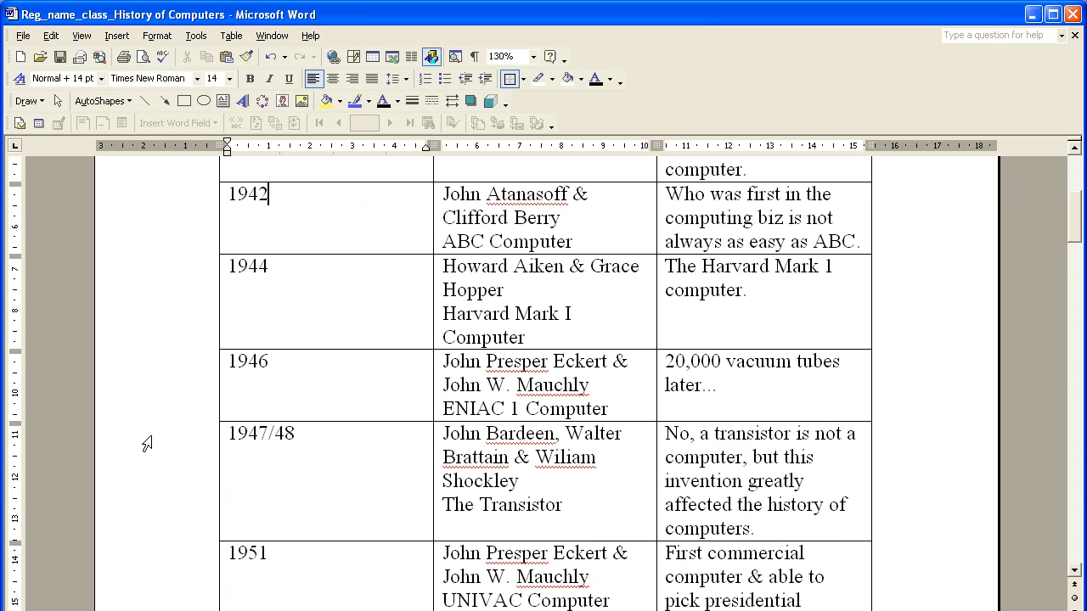
scroll(153, 443, "down", 3)
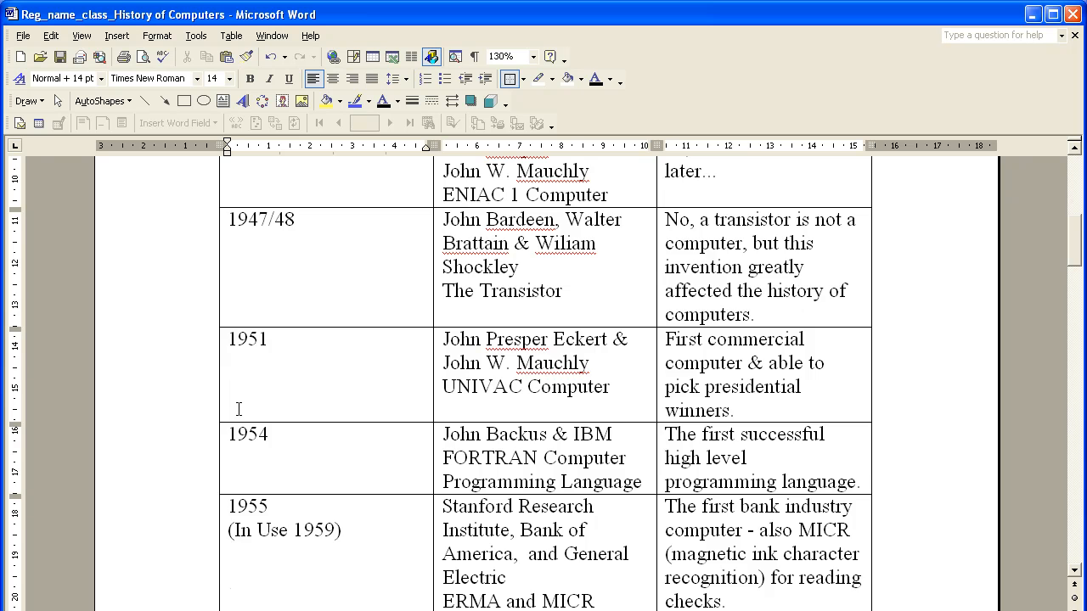
scroll(239, 409, "up", 7)
left_click(275, 463)
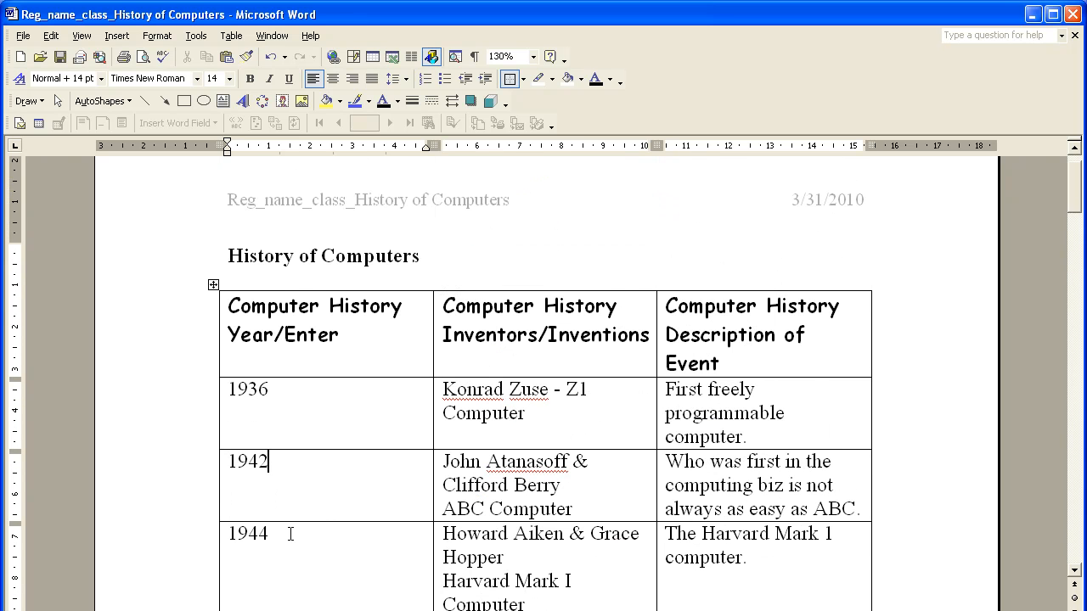
left_click(213, 286)
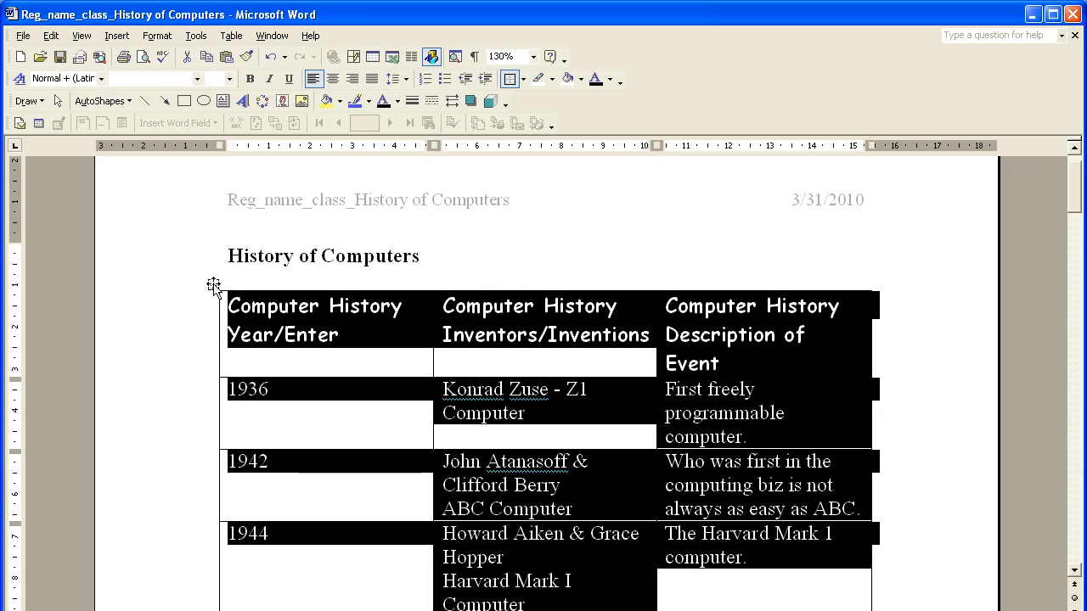
mouse_move(1080, 195)
left_mouse_down()
mouse_move(1078, 498)
mouse_move(1078, 191)
left_mouse_up()
left_click(152, 37)
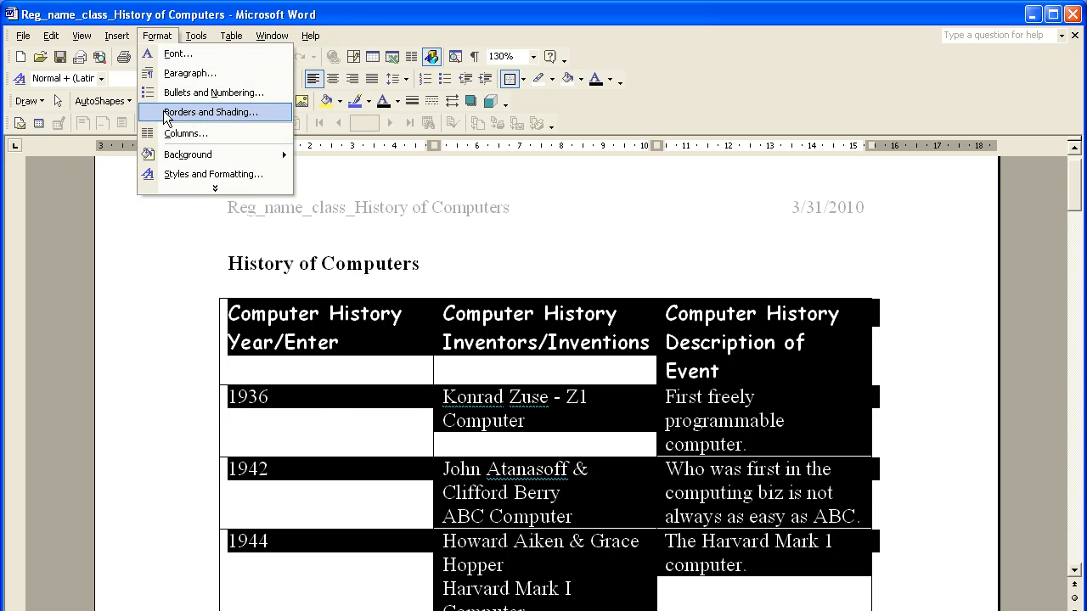
left_click(211, 112)
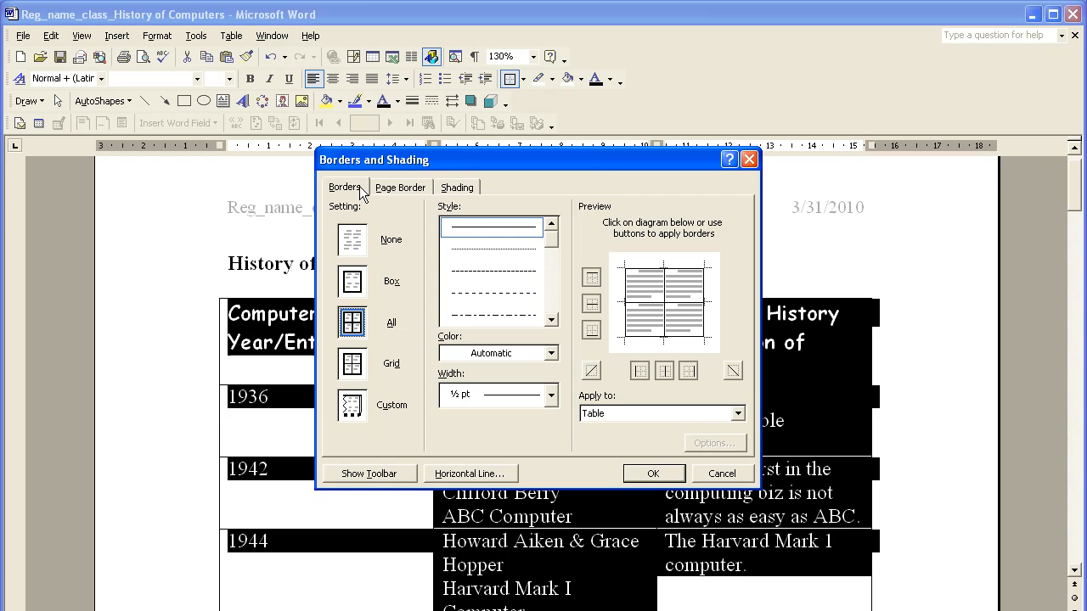
left_click_drag(555, 242, 557, 291)
left_click(521, 273)
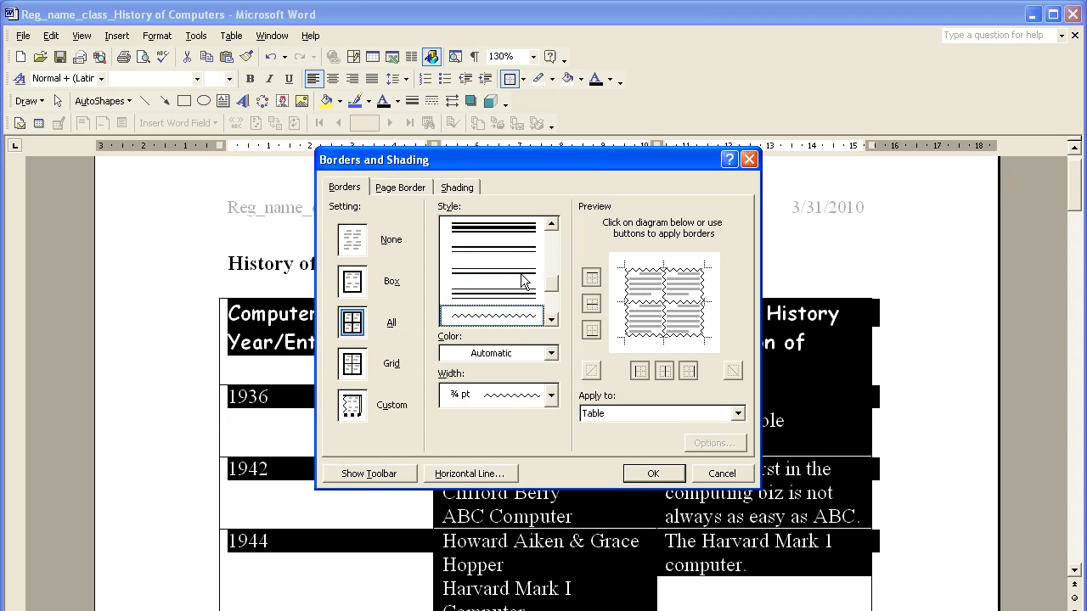